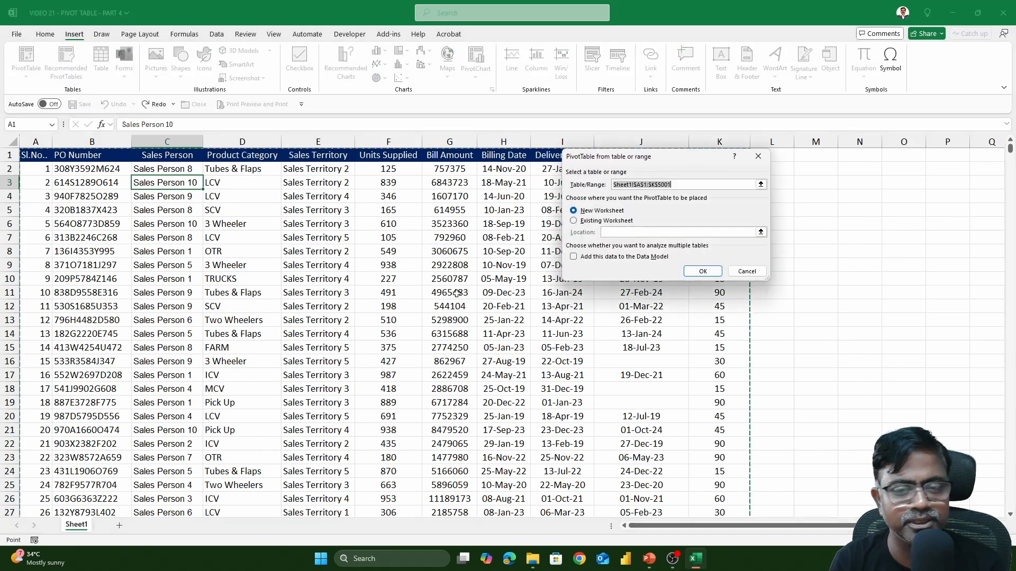
Create a PivotTable on a new worksheet with Product Category as rows and the sum of Bill Amount as values.
click(703, 275)
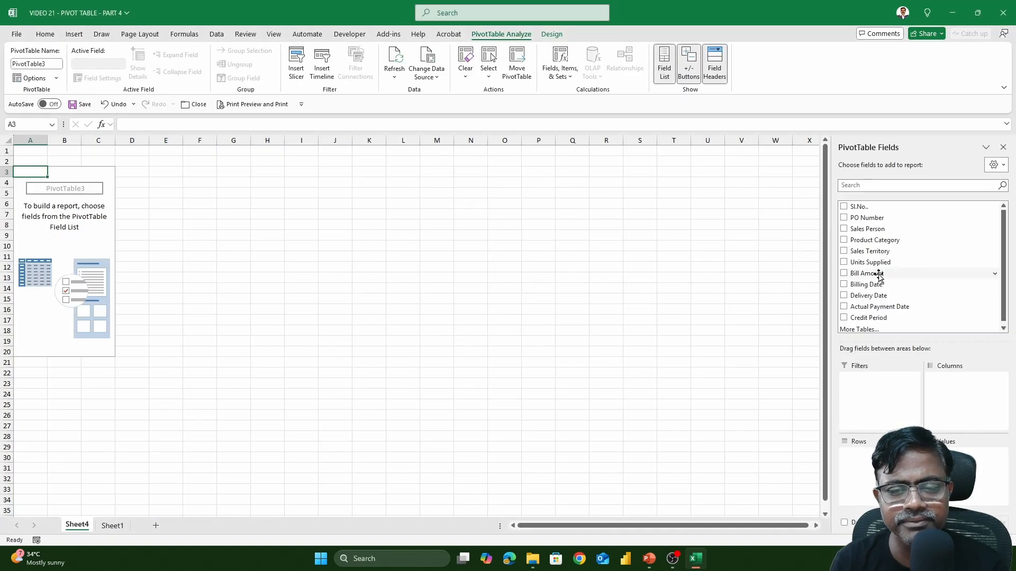
click(873, 240)
click(844, 271)
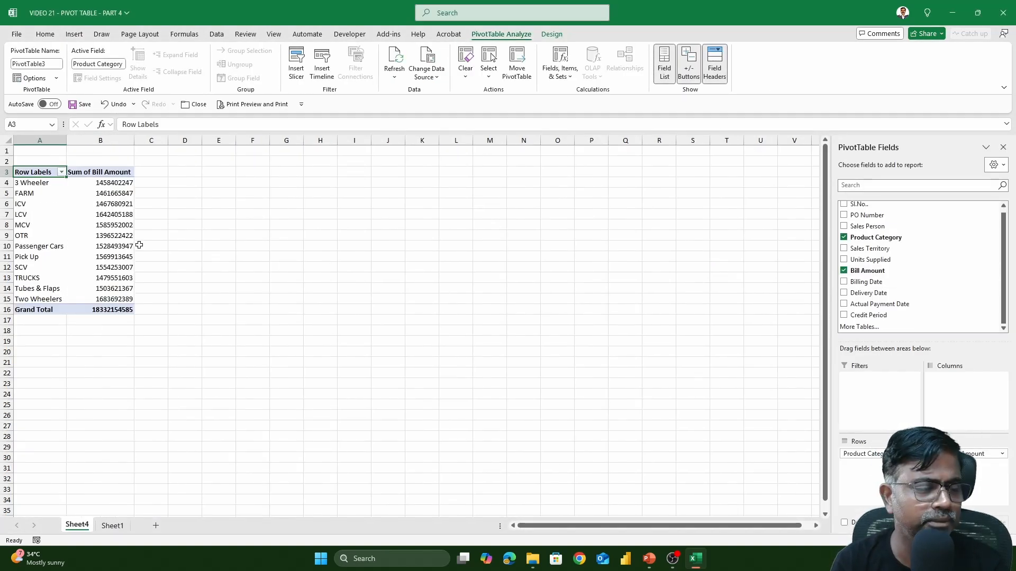
Insert a Clustered Column PivotChart from the PivotTable and place it beside the table, widened to about column M.
scroll(139, 246, up, 3)
click(117, 210)
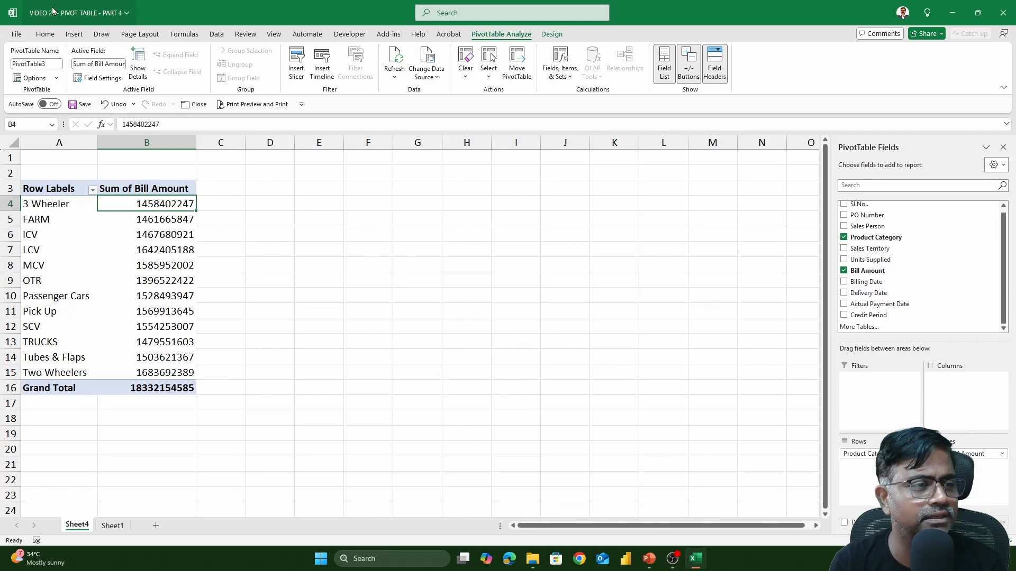
key(alt+n)
click(345, 68)
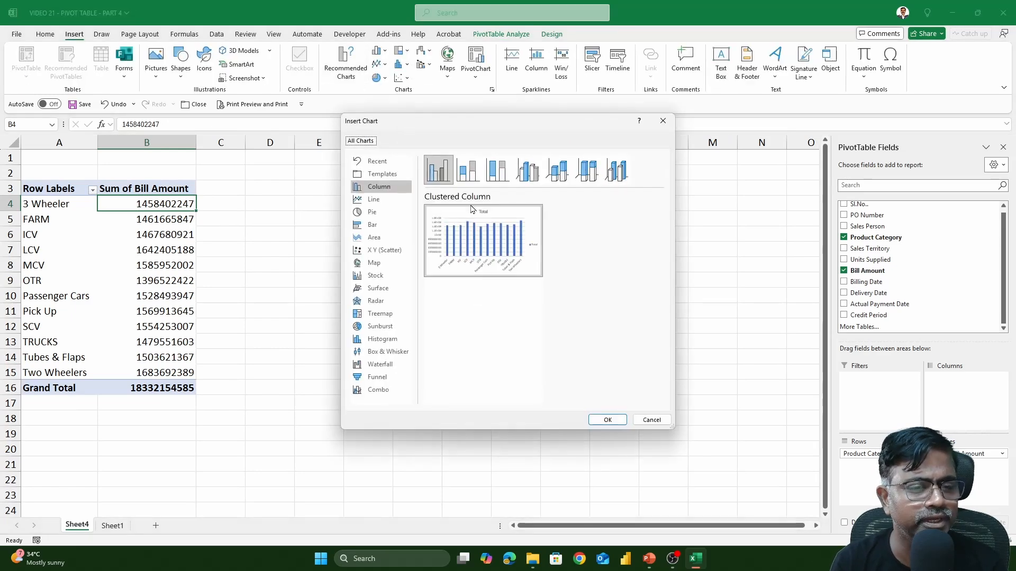
click(607, 420)
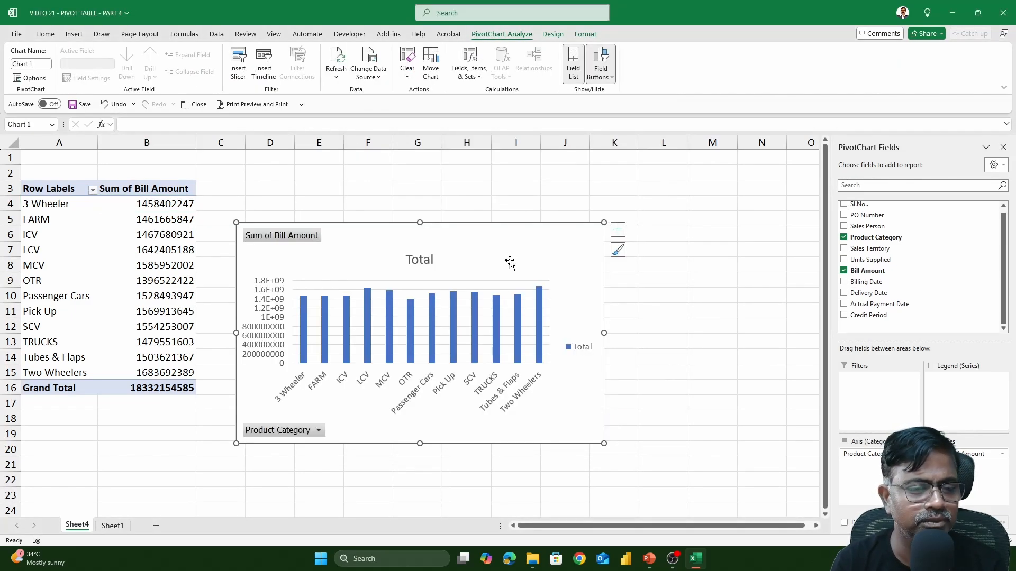
drag(511, 259, 497, 214)
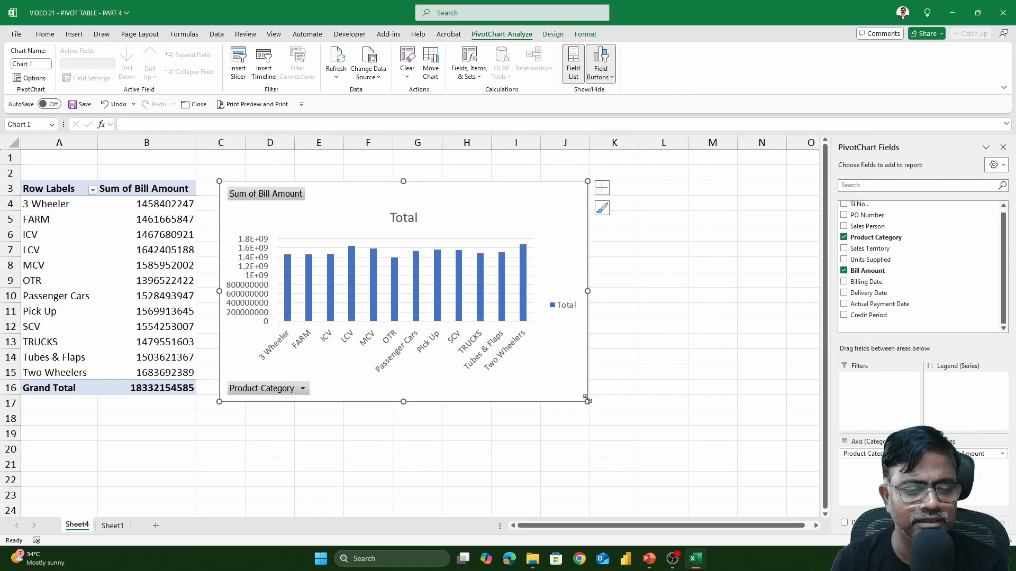
drag(586, 398, 734, 403)
Remove the legend and the vertical value axis from the PivotChart.
click(699, 306)
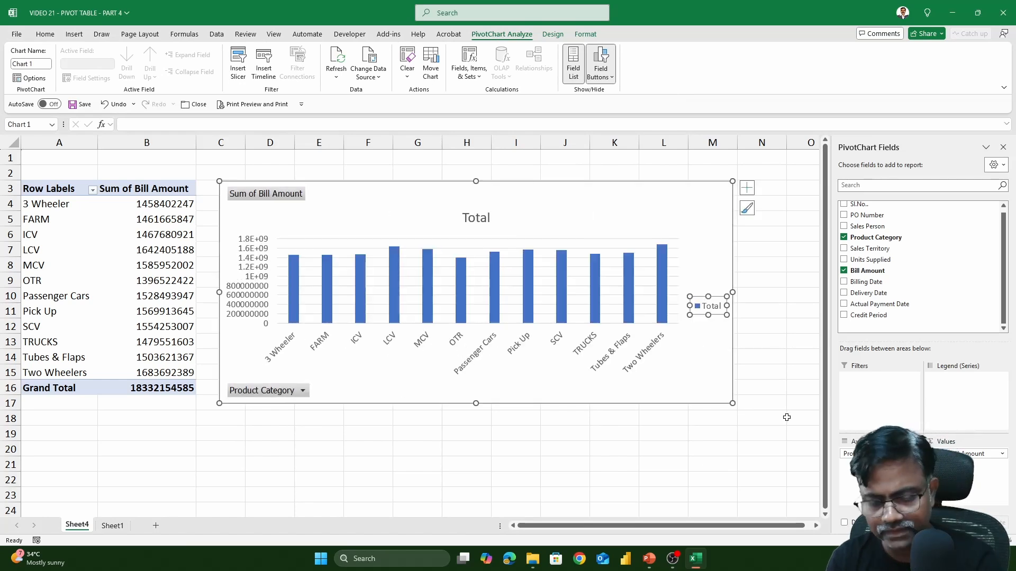
key(Delete)
click(260, 301)
key(Delete)
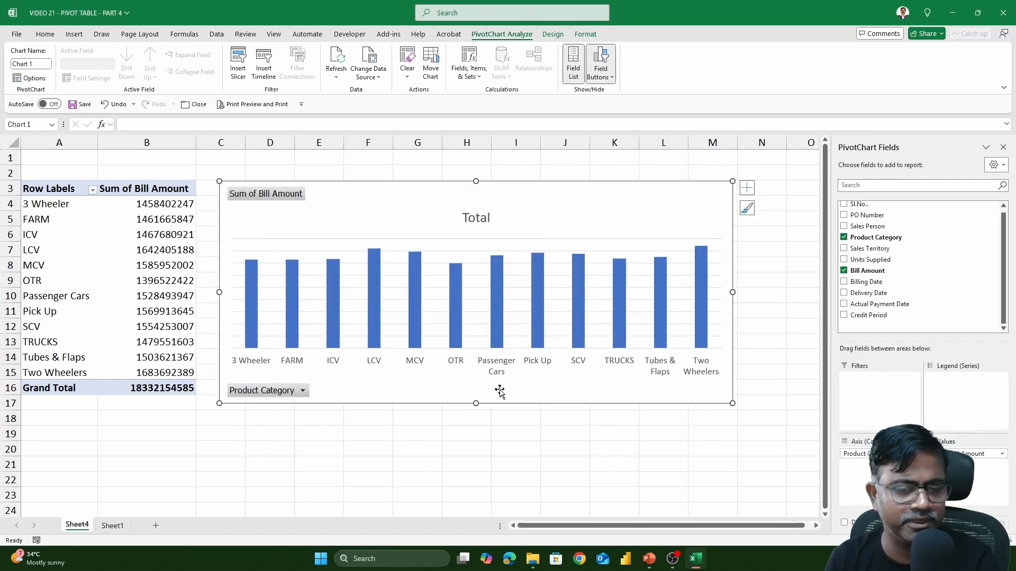
Rename the chart title to "Productwise Sales" and move it to the chart's upper-right corner.
double_click(479, 219)
text(Productwise Sal)
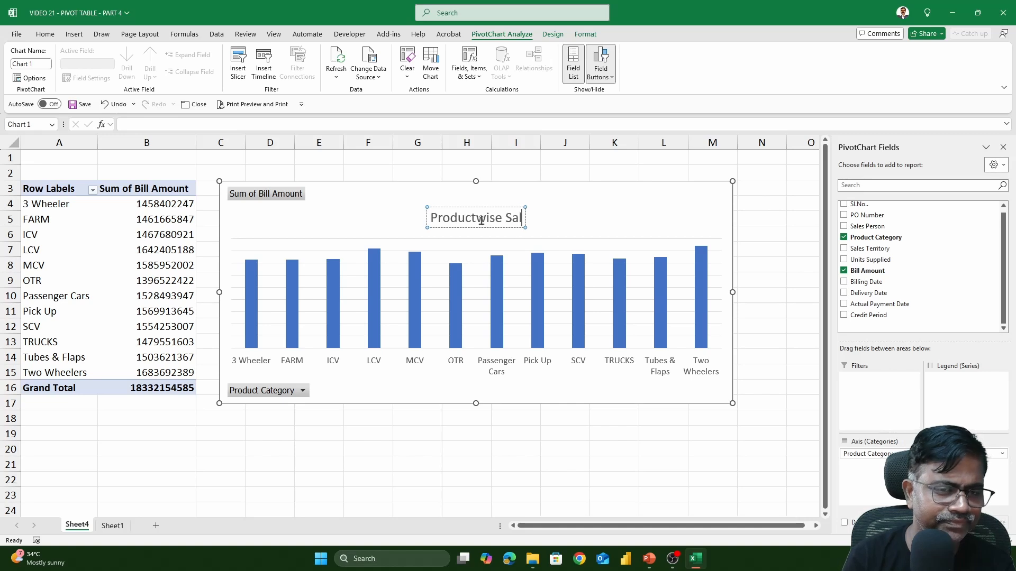
text(es)
drag(517, 208, 700, 187)
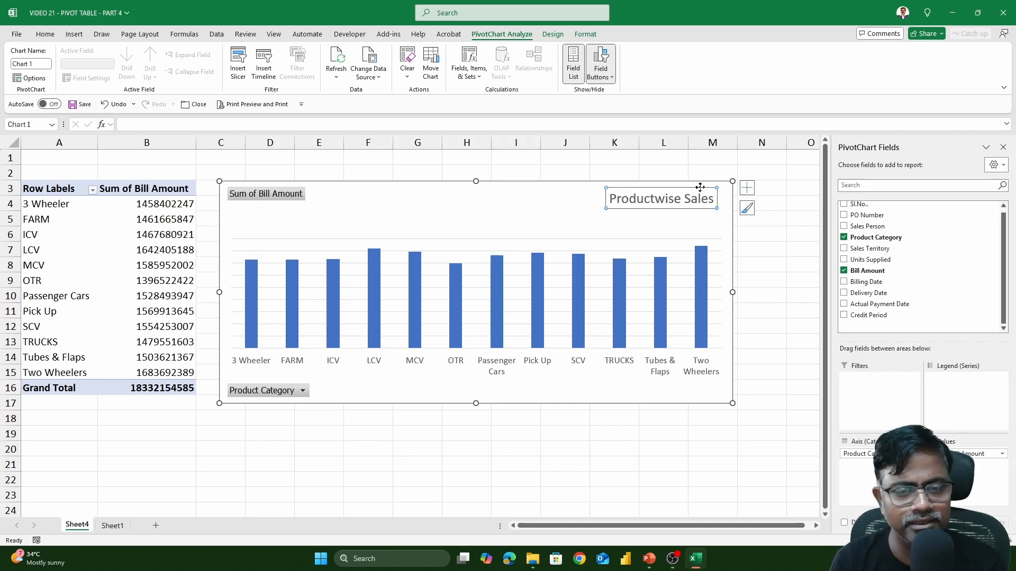
Remove the chart's horizontal gridlines and add data labels to the columns.
click(601, 279)
key(Delete)
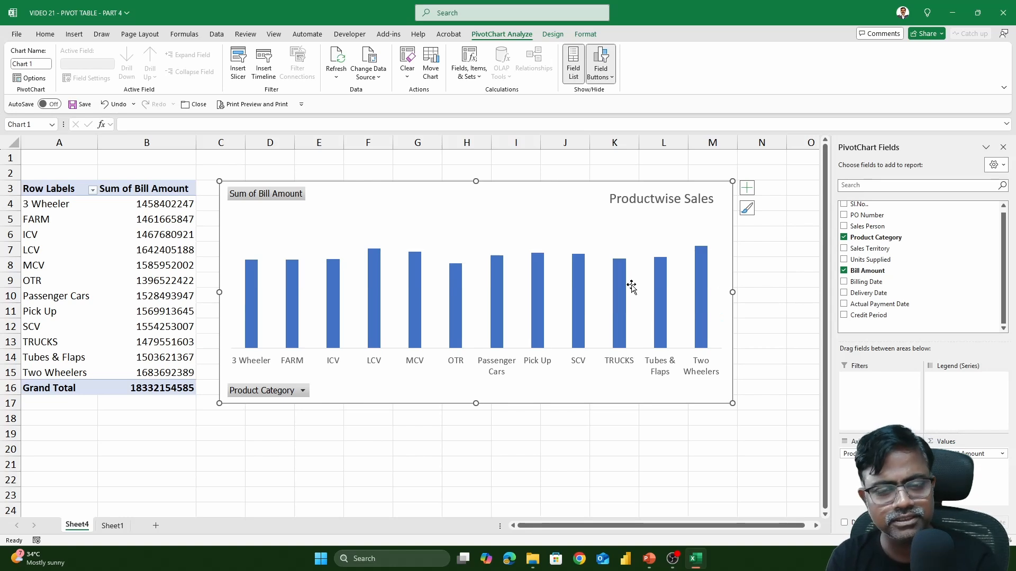
click(747, 188)
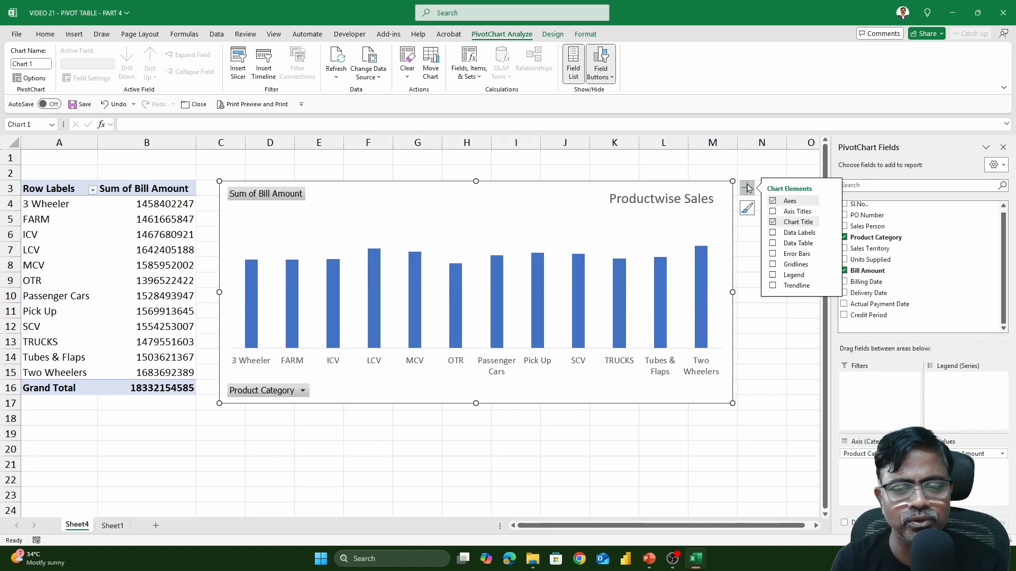
click(773, 234)
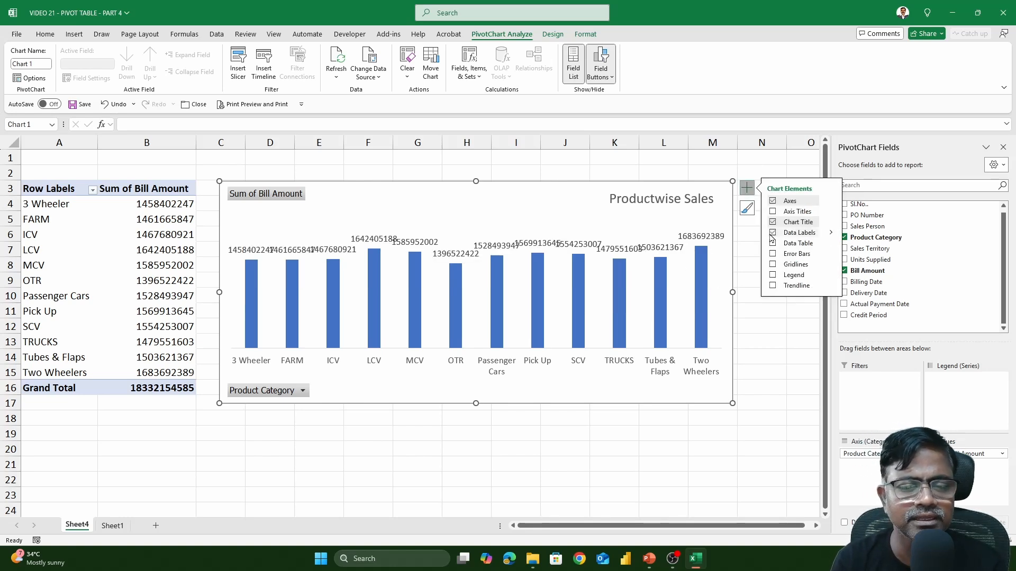
Rotate the data labels' text 270° and set their label position to Inside Base.
click(701, 237)
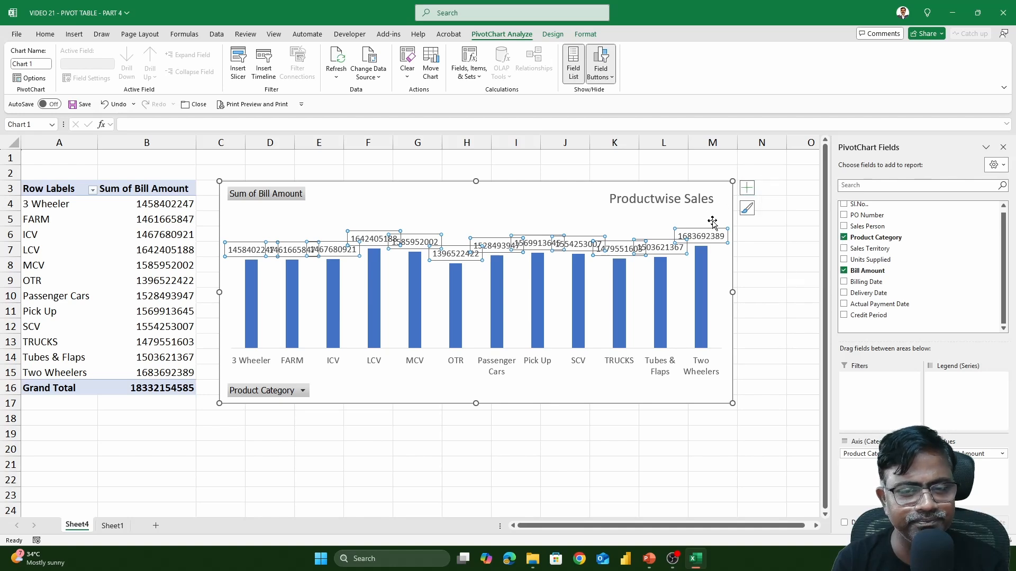
right_click(706, 237)
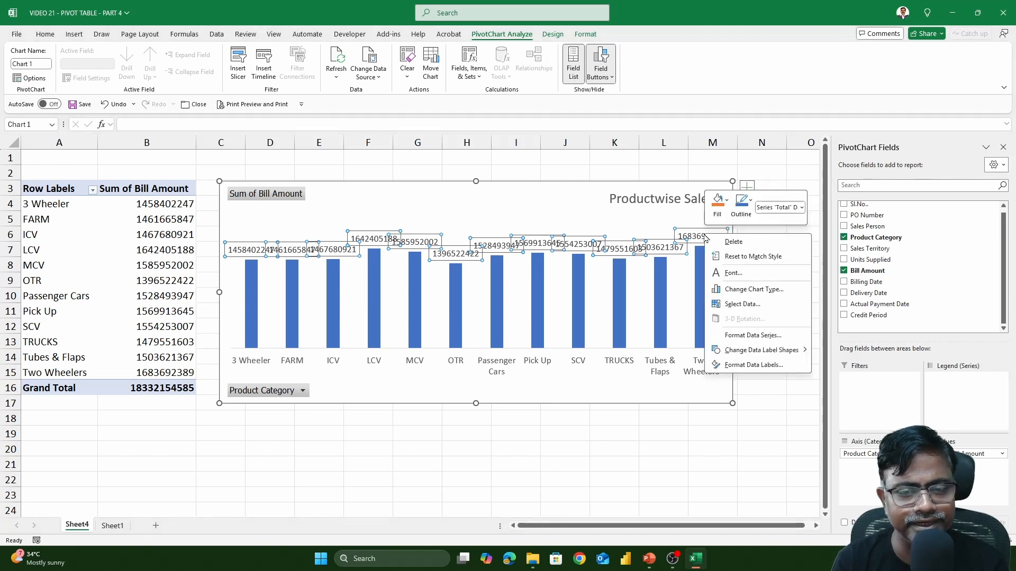
click(758, 362)
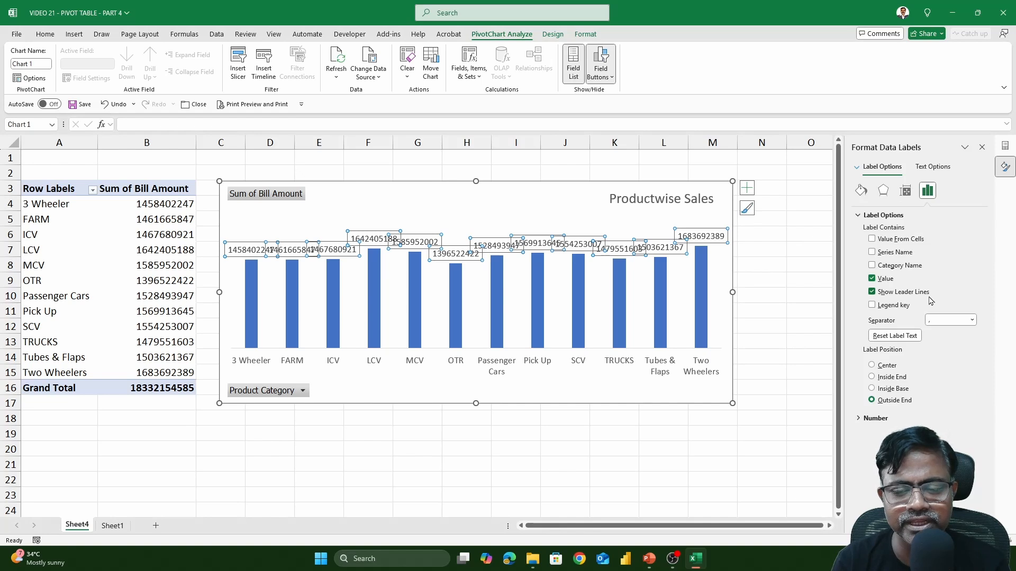
click(905, 191)
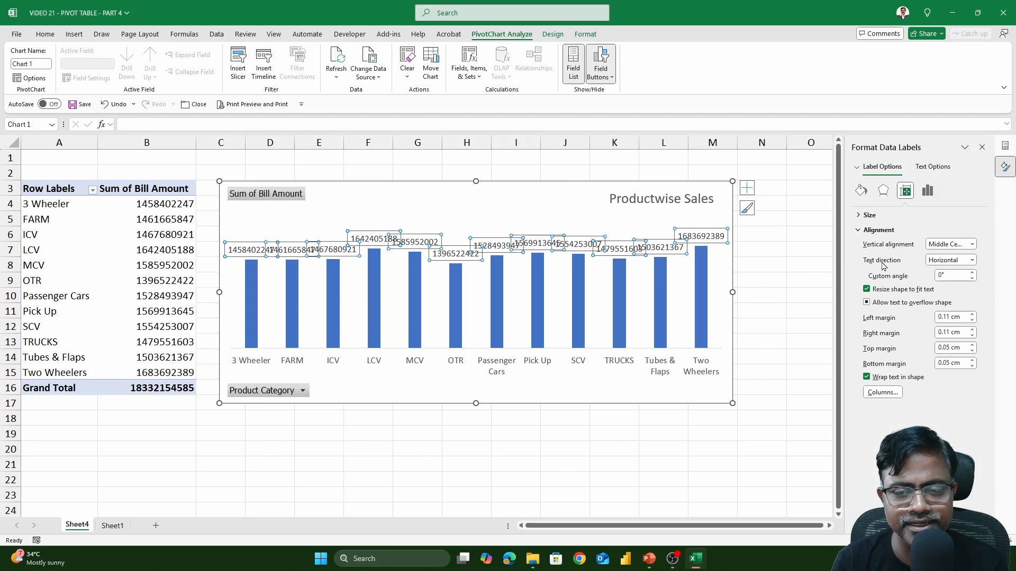
click(958, 265)
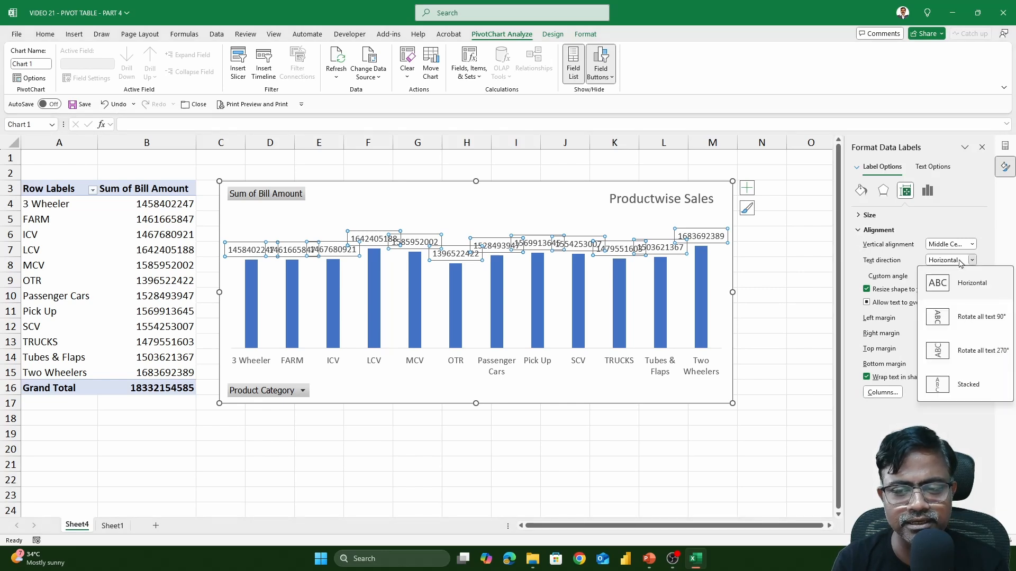
click(940, 350)
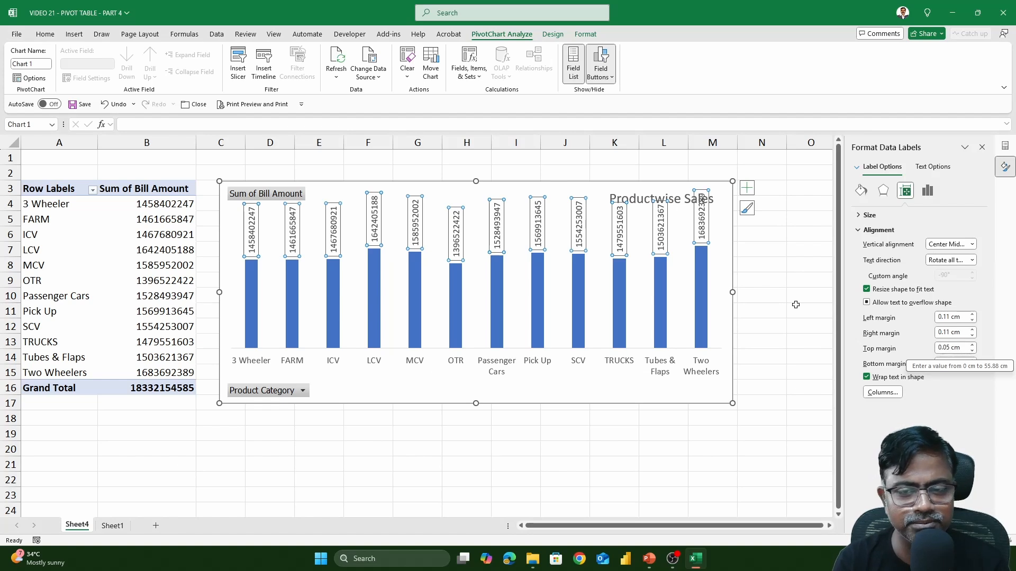
click(927, 190)
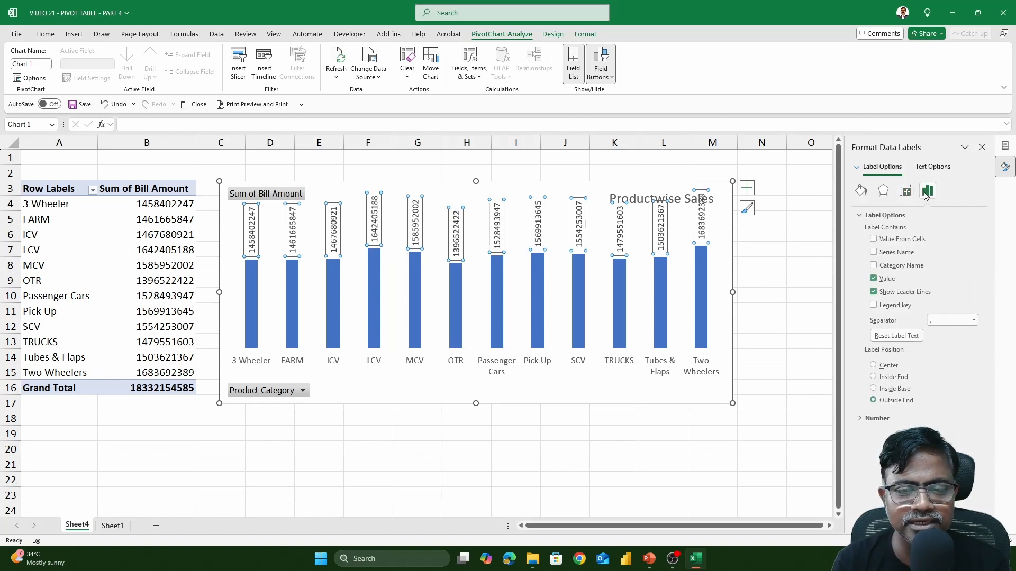
click(871, 390)
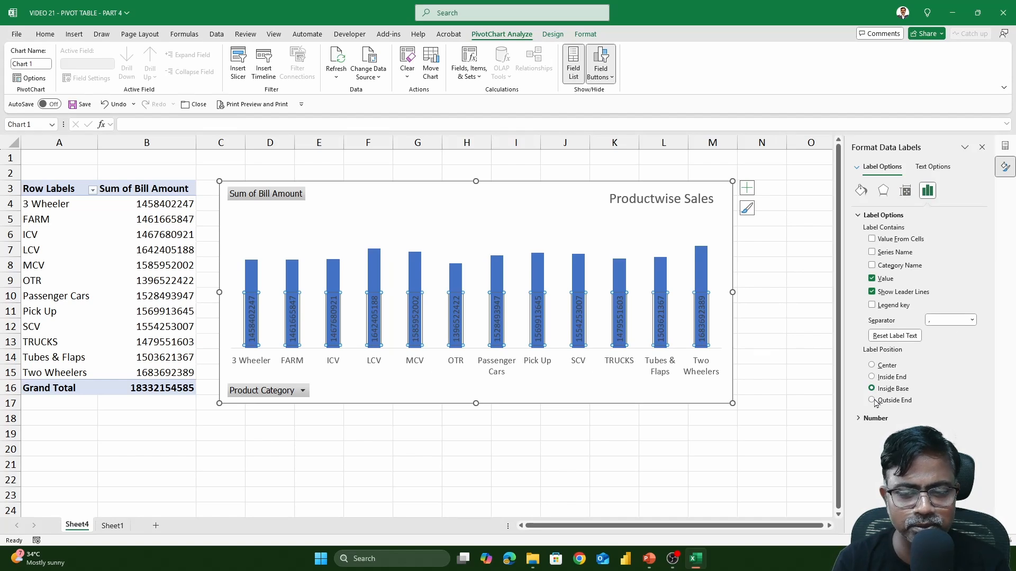
Widen the chart's columns by setting the data series' gap width to 79%.
click(701, 261)
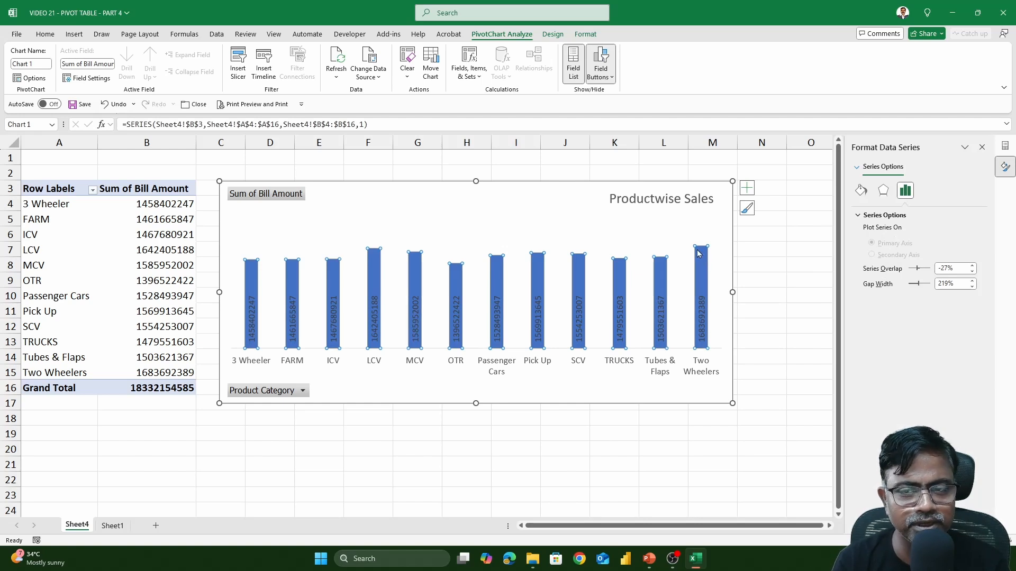
right_click(697, 253)
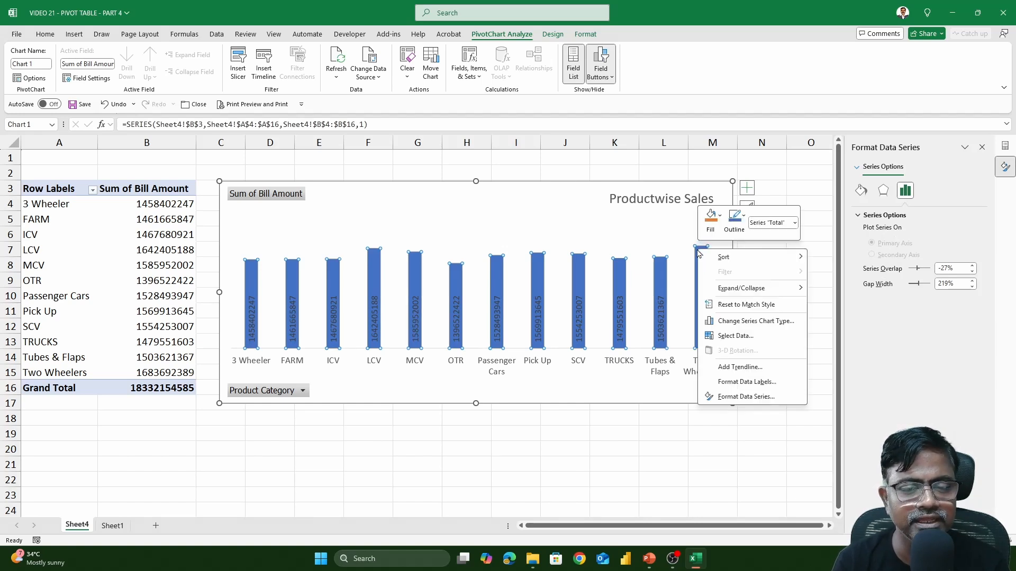
click(751, 396)
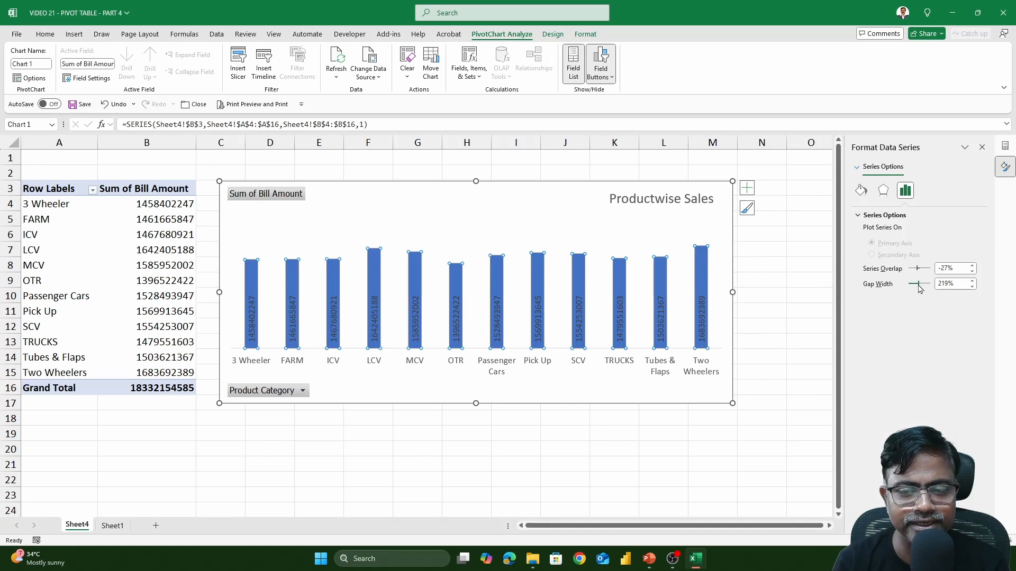
drag(918, 288, 913, 290)
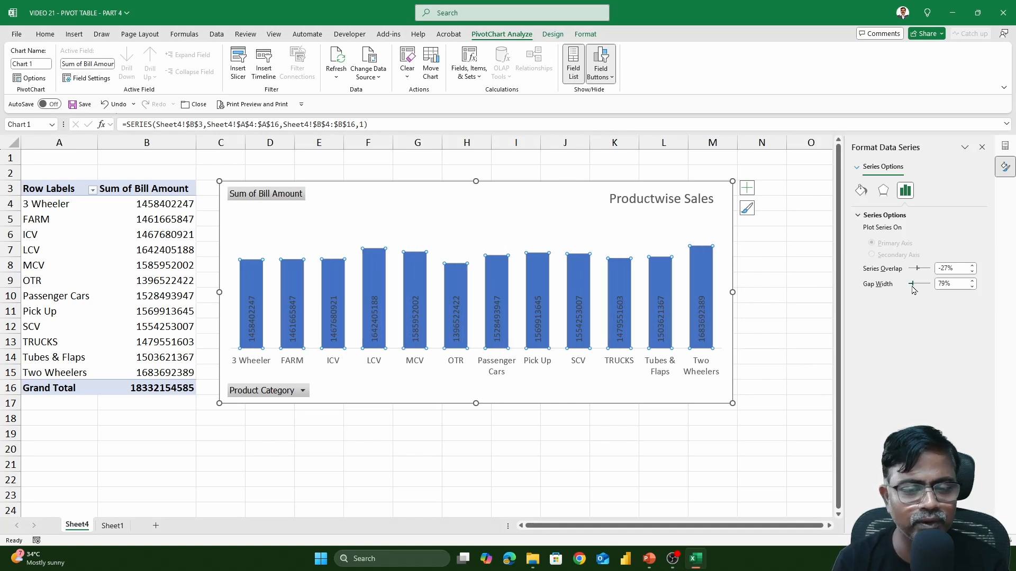
Change the font colour of the columns' data labels to white.
click(703, 311)
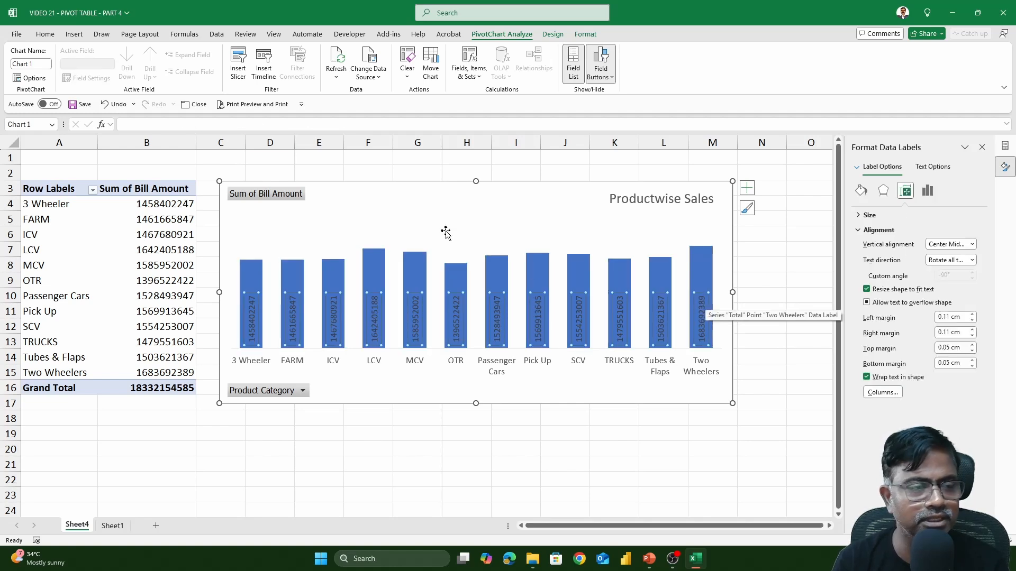
click(55, 36)
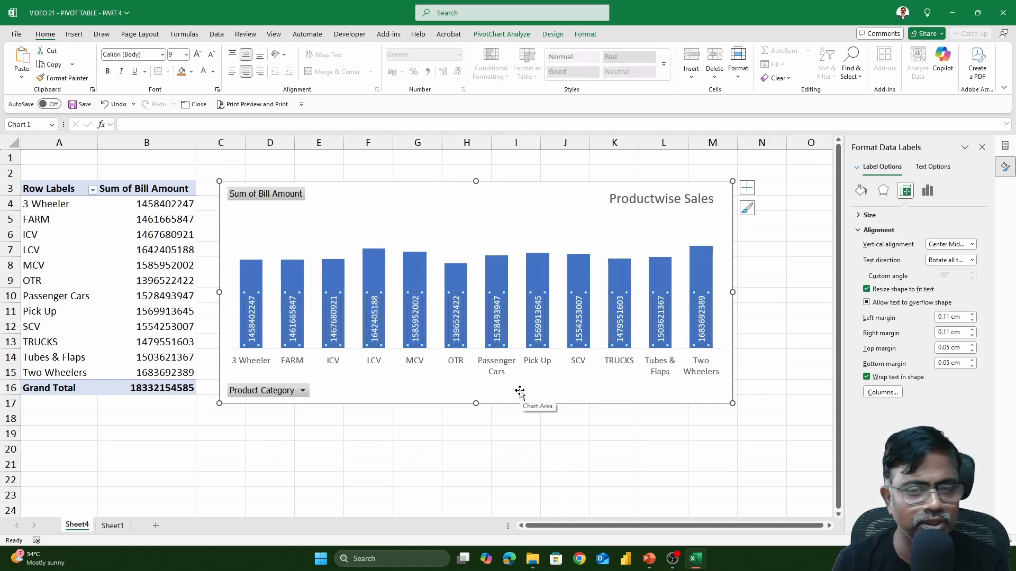
click(165, 217)
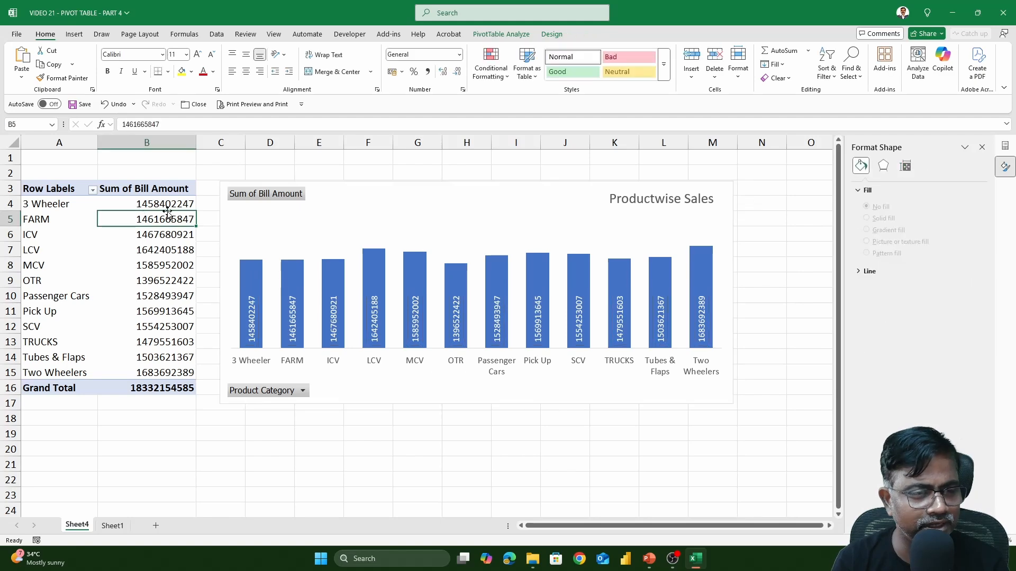
click(407, 201)
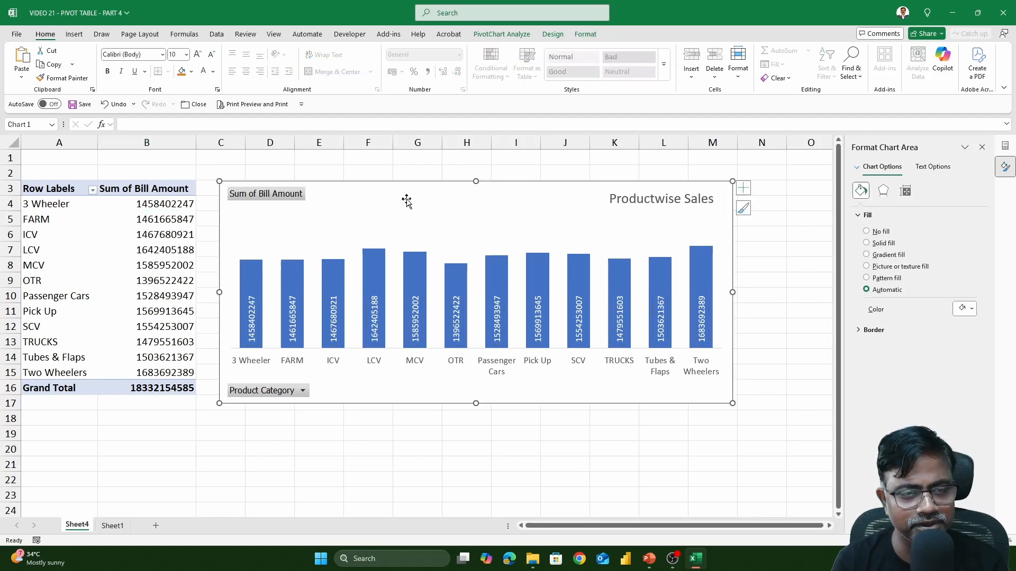
click(151, 250)
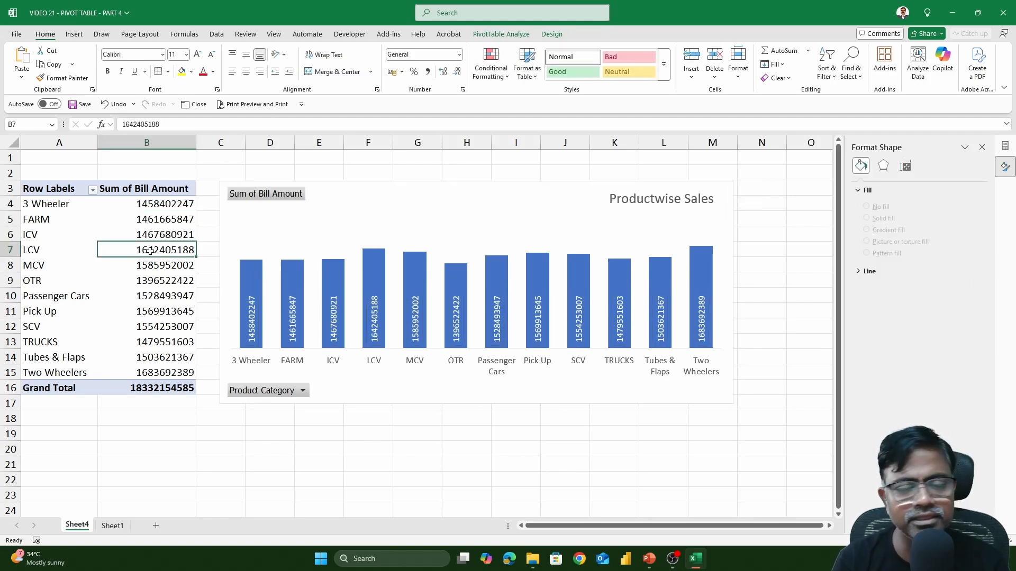
click(69, 448)
Insert a PivotTable from the Sheet1 sales data at cell A22 of Sheet4, summing Bill Amount by Sales Territory.
click(113, 525)
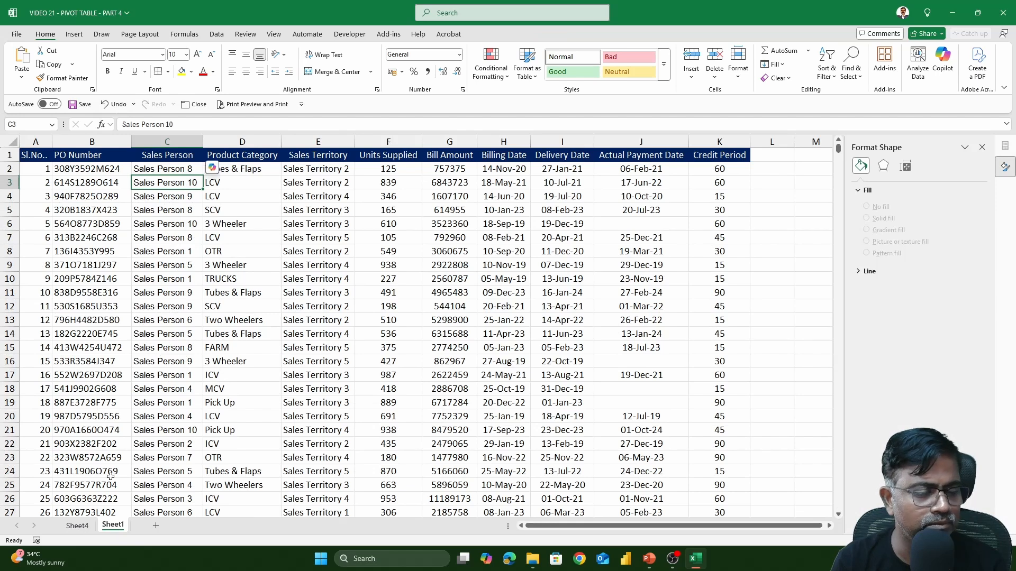
click(188, 278)
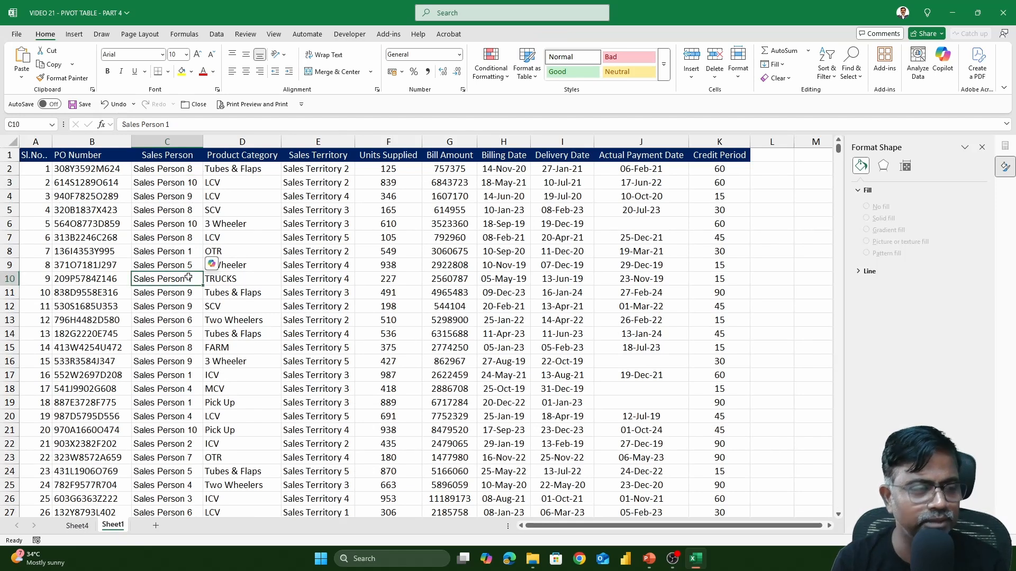
click(74, 34)
click(26, 58)
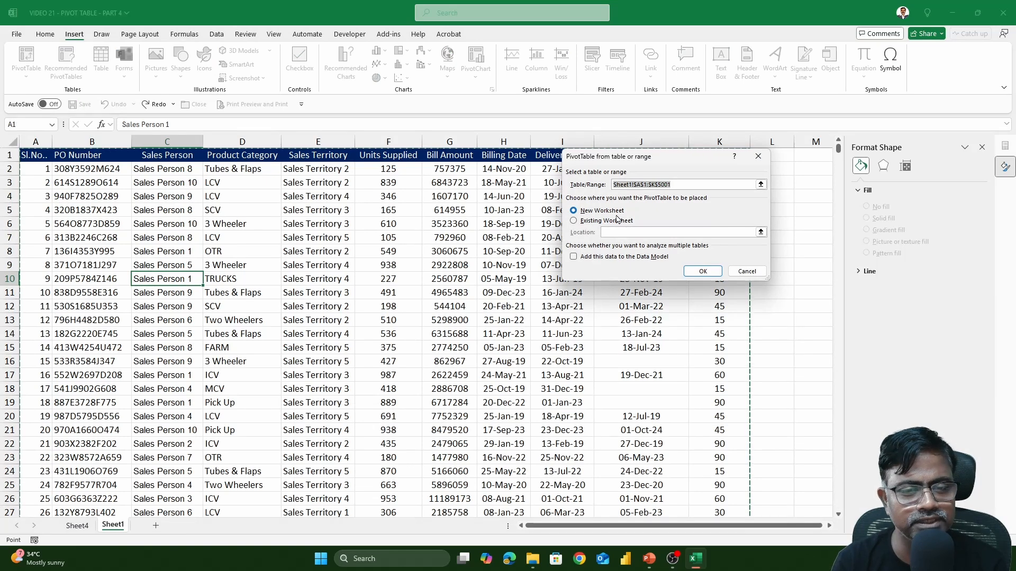
click(598, 222)
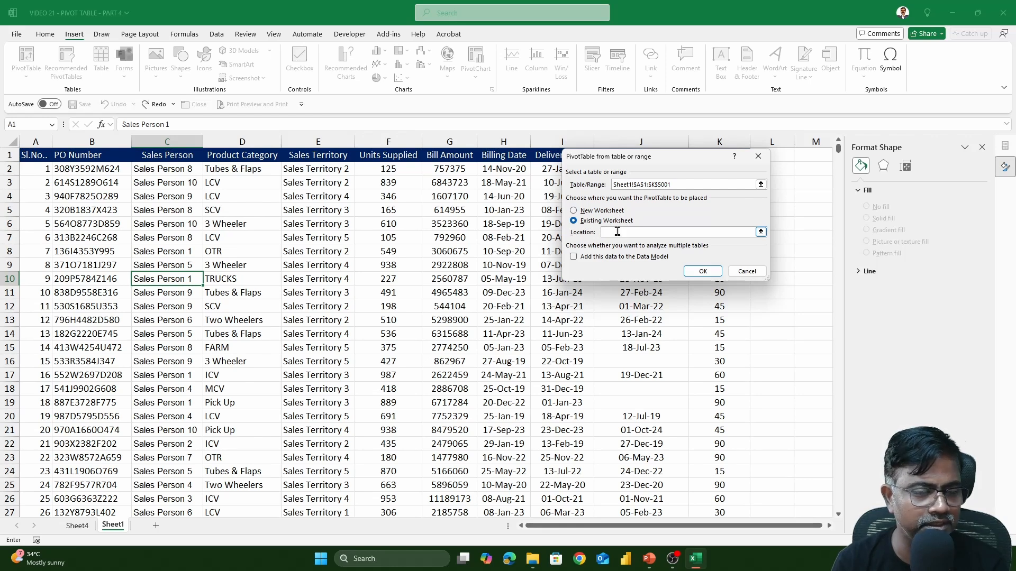
click(76, 526)
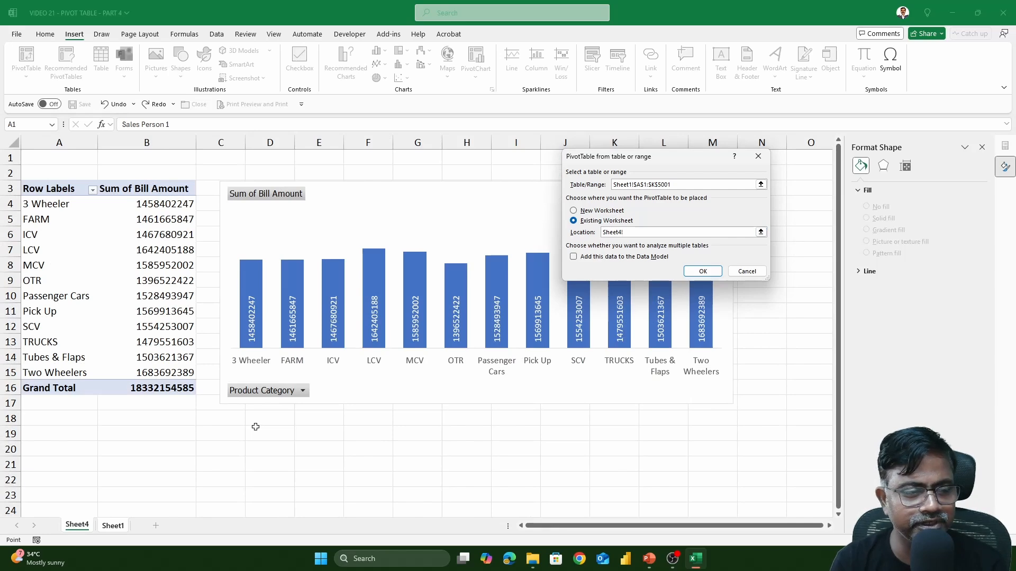
click(43, 486)
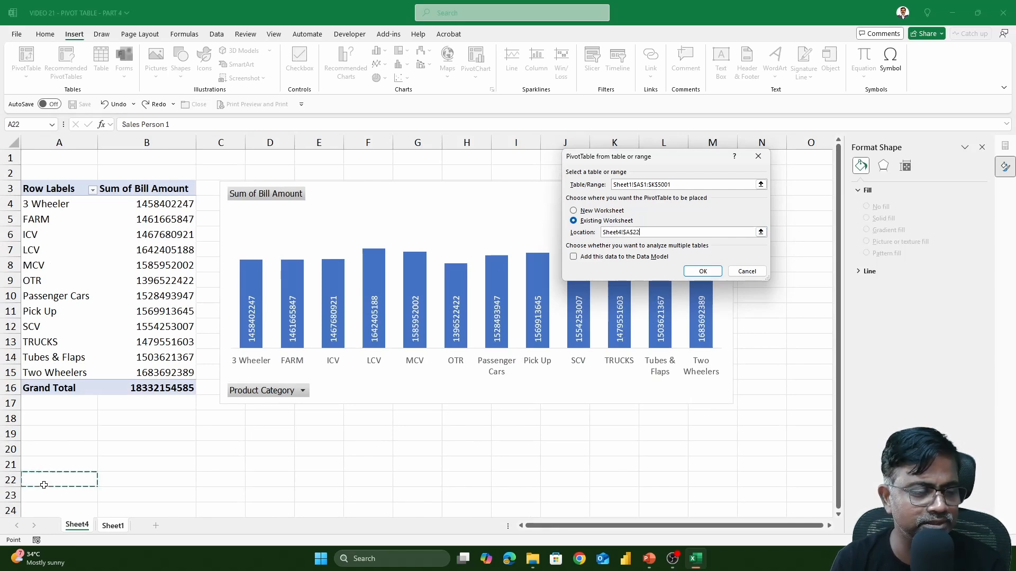
click(714, 272)
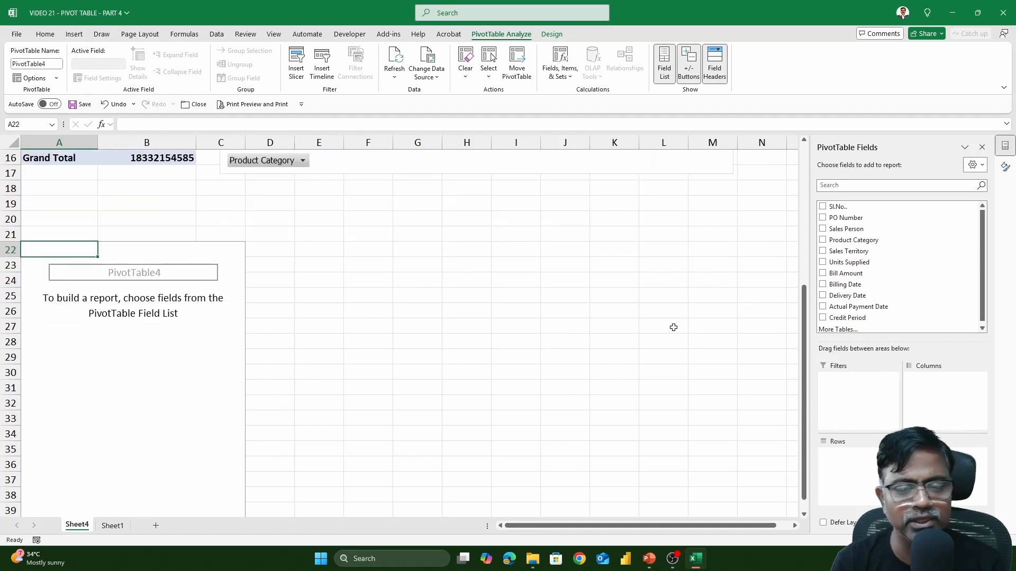
click(823, 251)
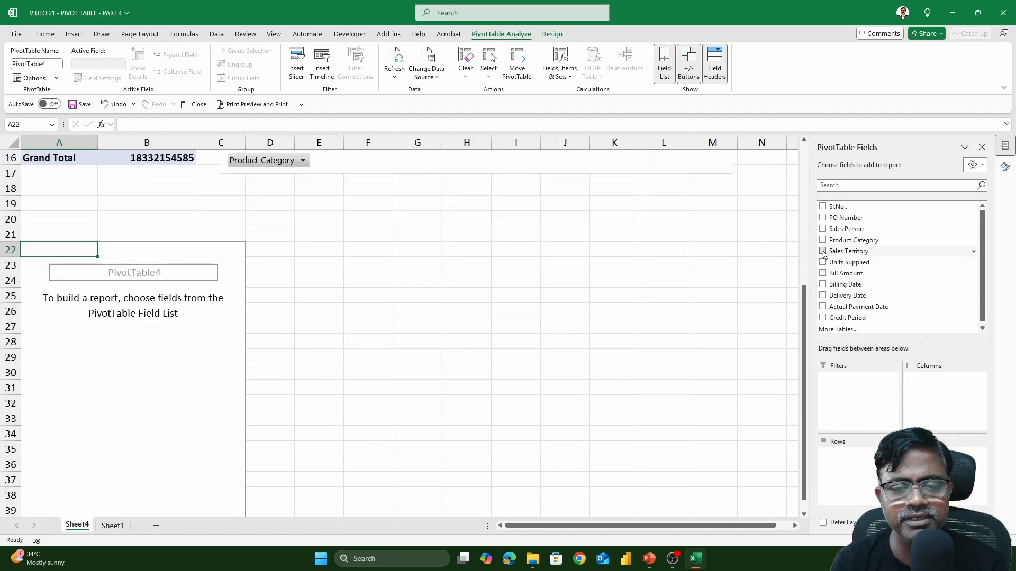
click(822, 273)
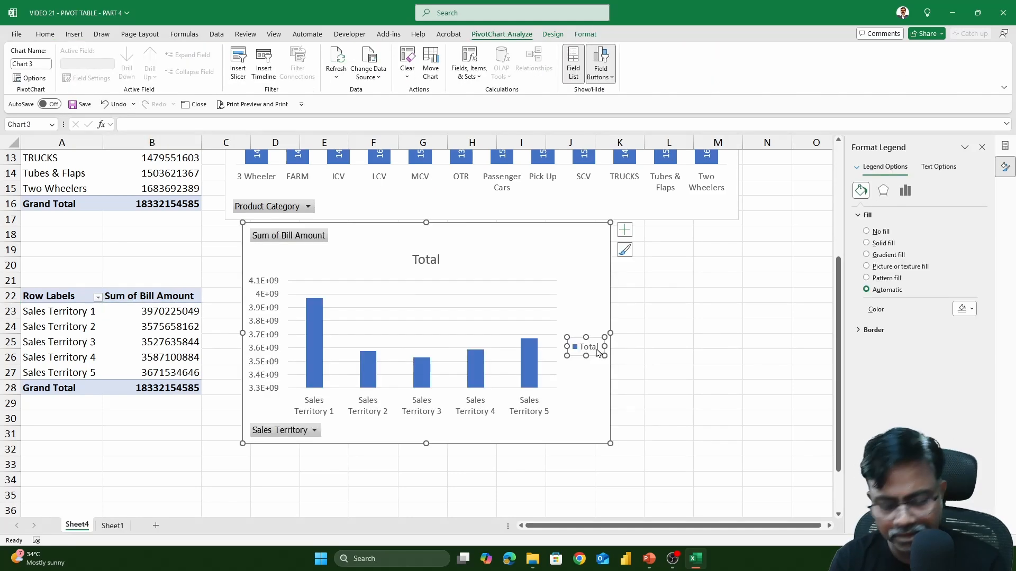
Delete the legend, horizontal gridlines and vertical value axis from the sales territory PivotChart.
key(Delete)
click(555, 331)
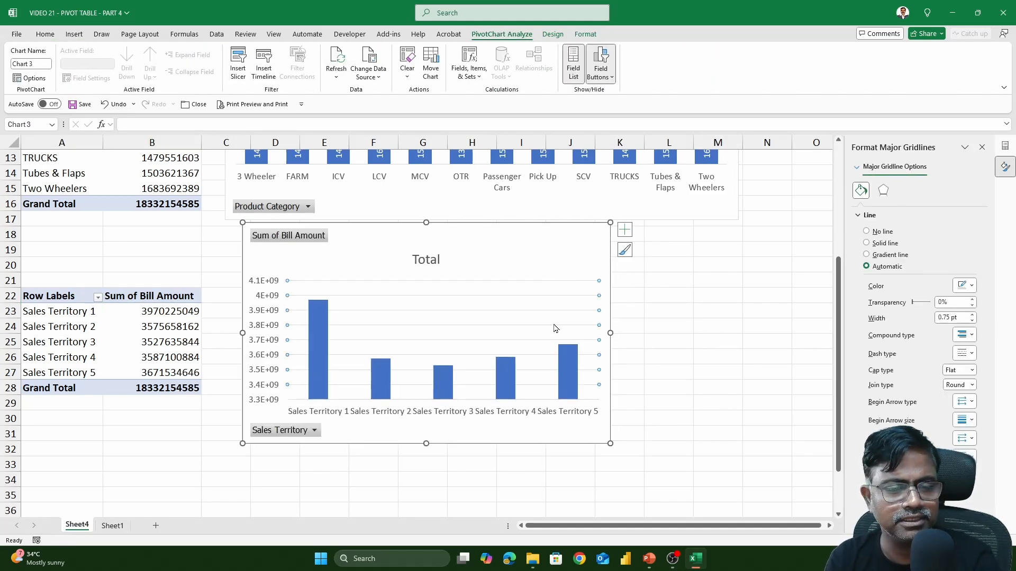
key(Delete)
click(262, 317)
key(Delete)
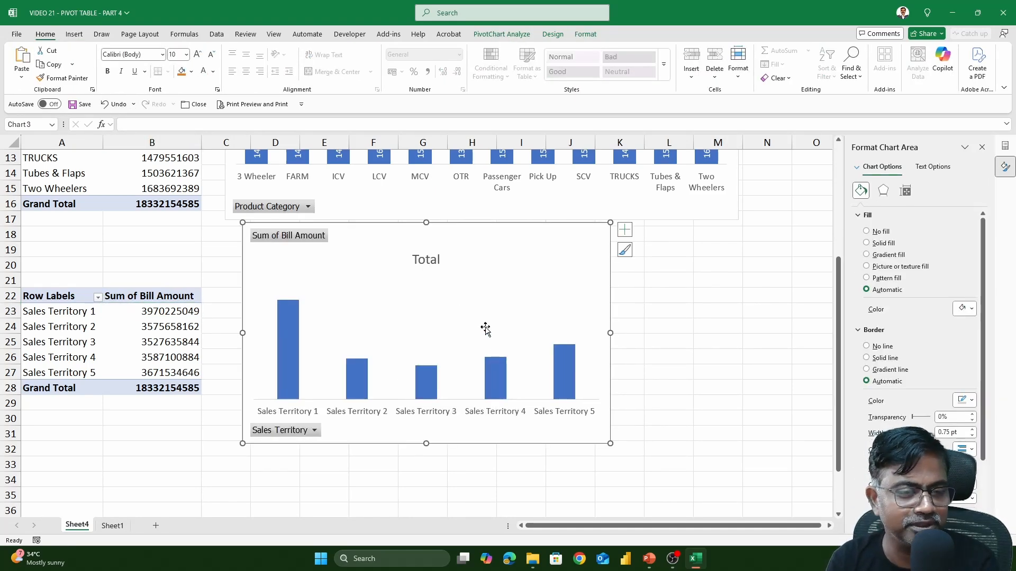
Retitle the territory chart "Territorywise Sales" and move the title to the chart's upper-right corner.
click(430, 264)
double_click(429, 264)
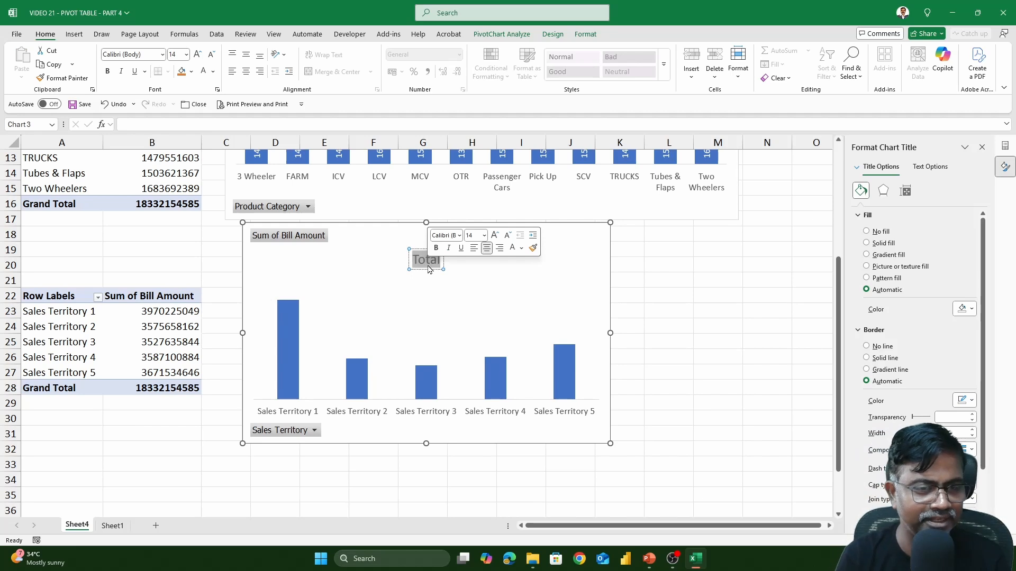
text(Territ)
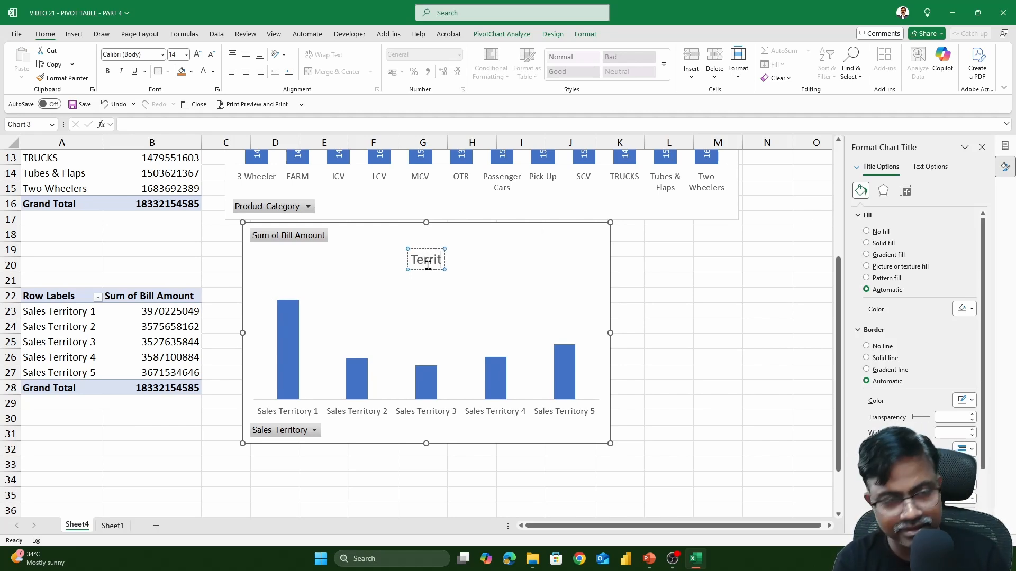
text(orywise)
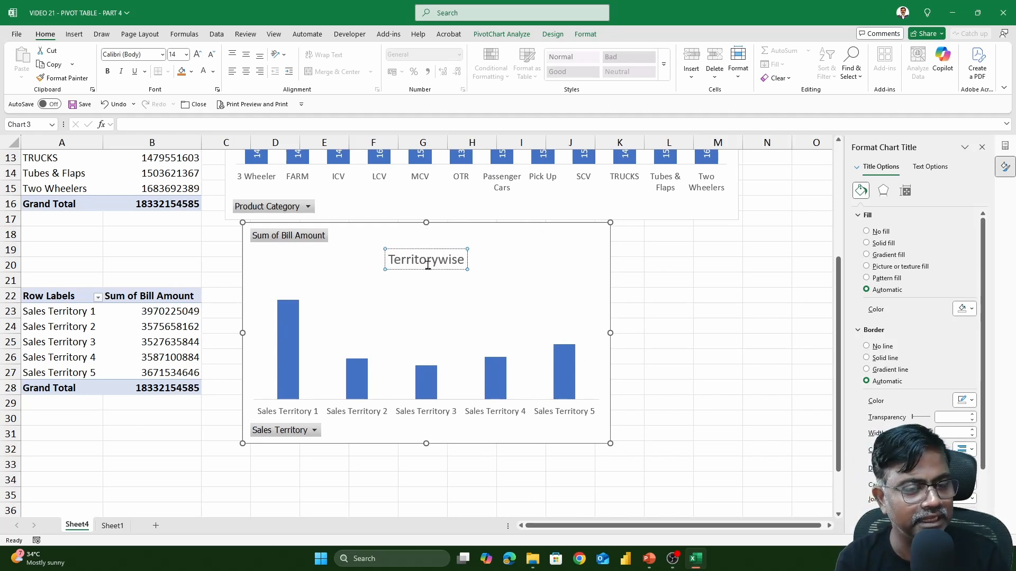
text( Sales)
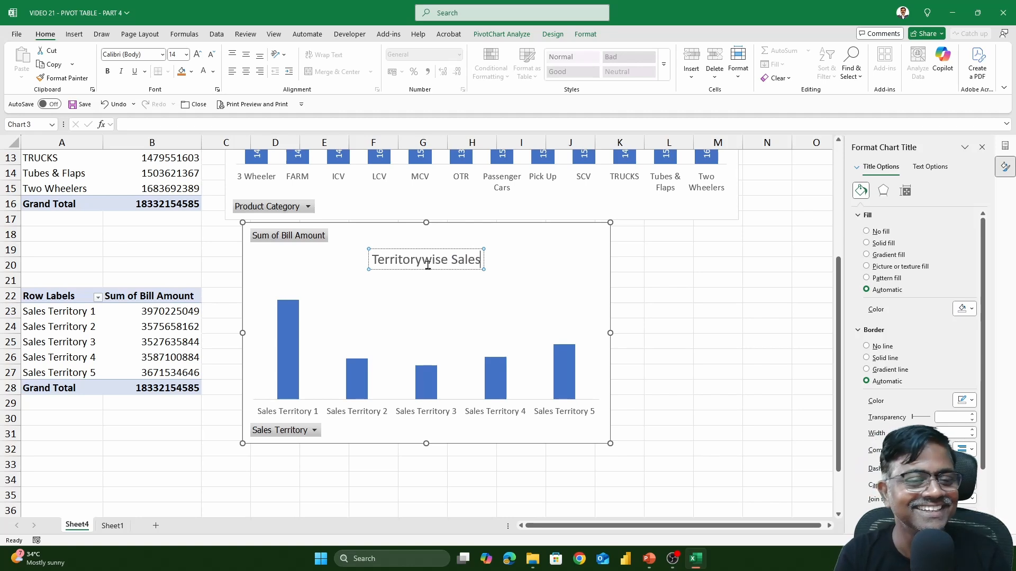
drag(439, 250, 558, 230)
click(540, 283)
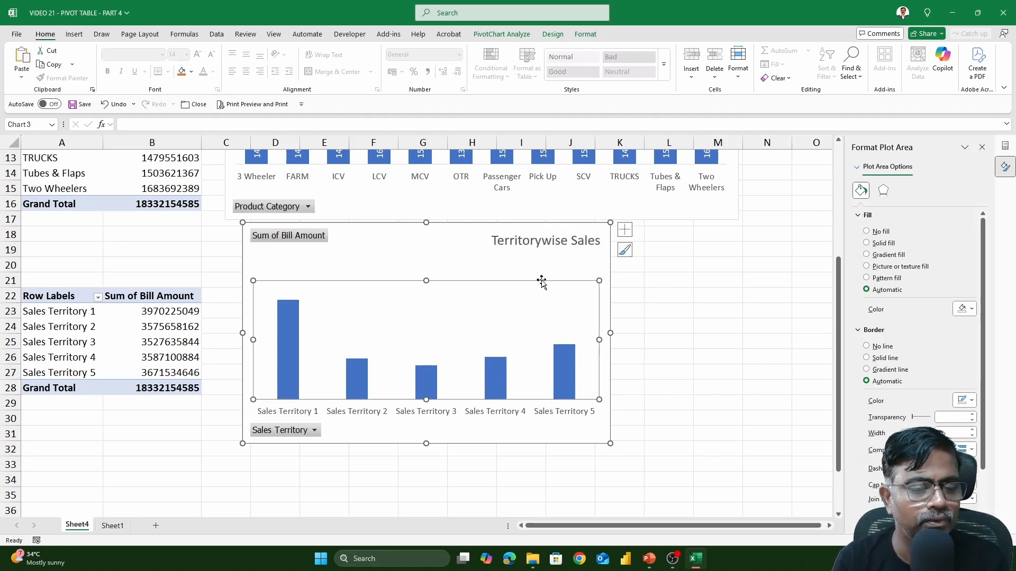
Add data labels to the columns of the Territorywise Sales chart.
click(569, 255)
click(625, 229)
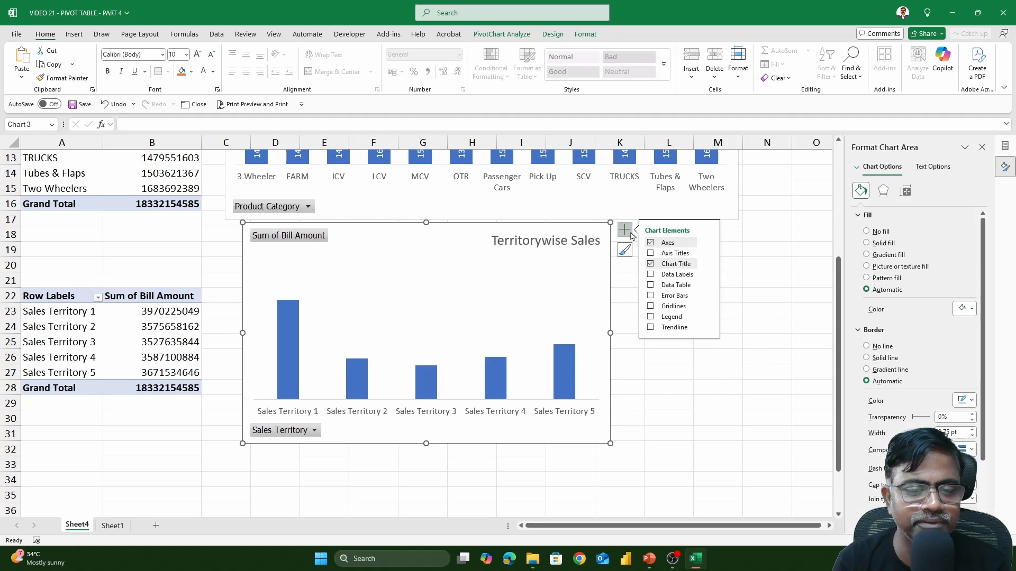
click(651, 275)
click(498, 295)
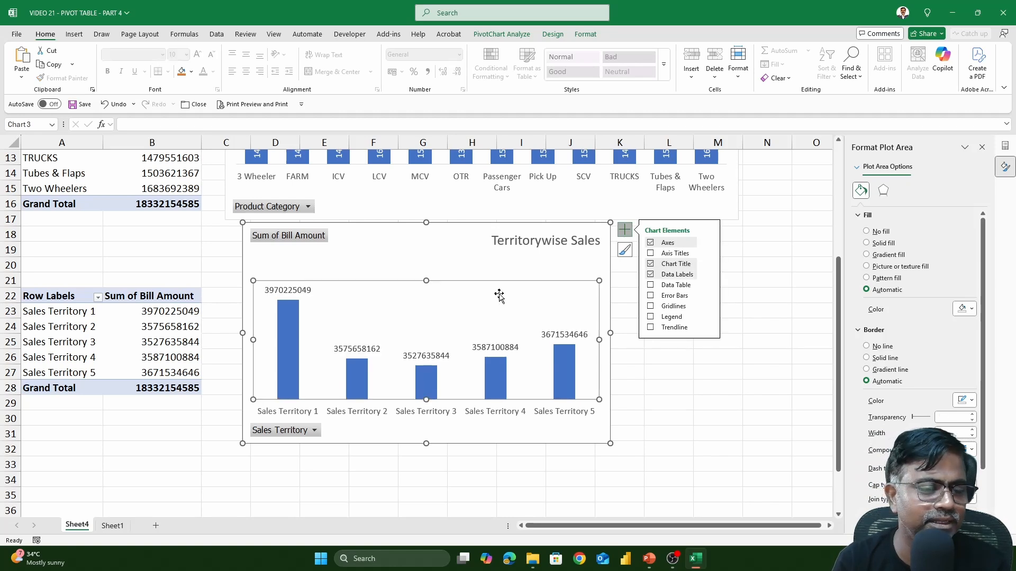
Widen the Territorywise Sales chart slightly and place it just below the Productwise Sales chart, aligned with its left edge.
click(574, 439)
drag(611, 444, 643, 439)
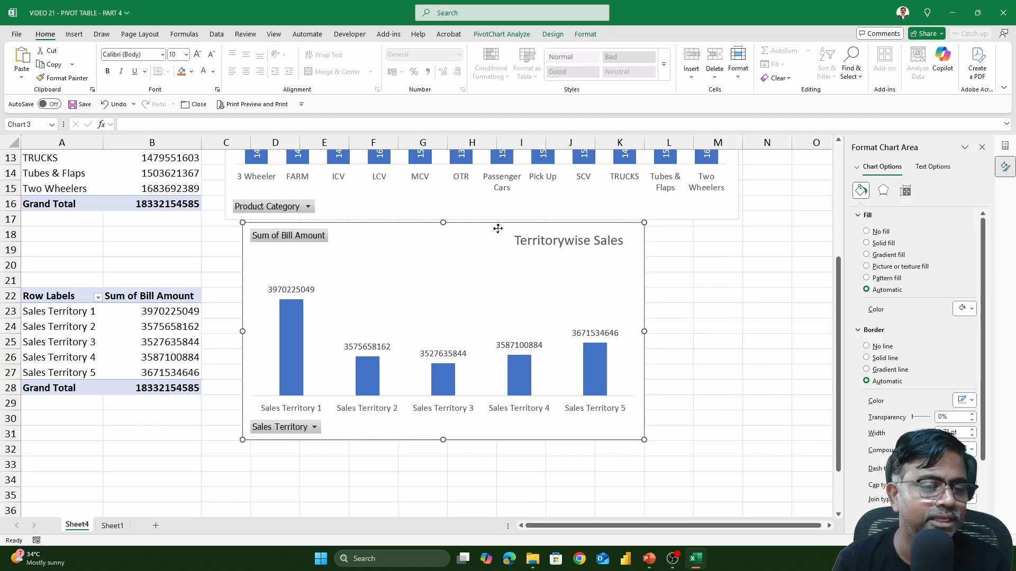
drag(497, 229, 480, 234)
scroll(710, 345, up, 3)
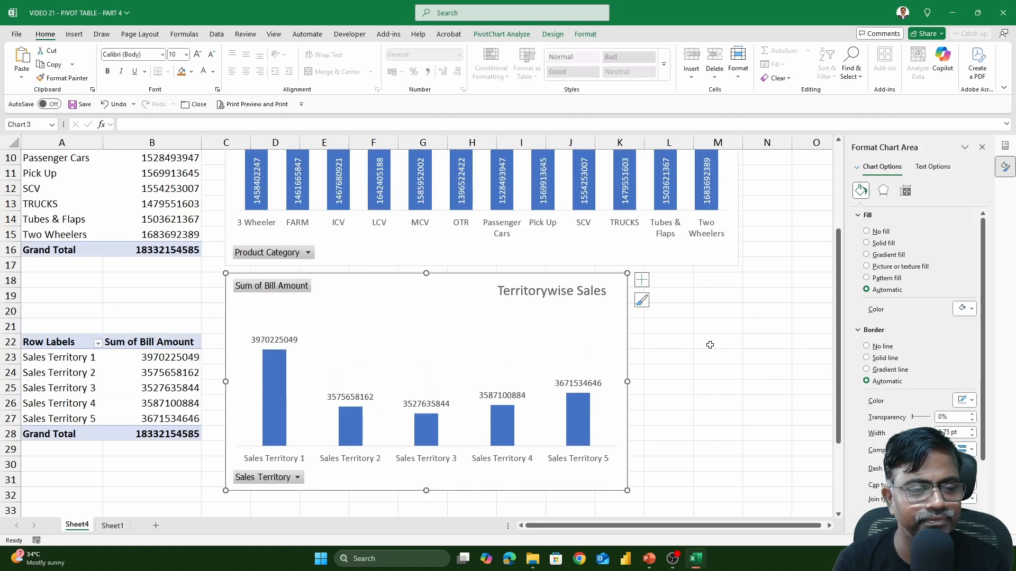
ctrl+scroll(710, 345, down, 1)
ctrl+scroll(710, 345, down, 1)
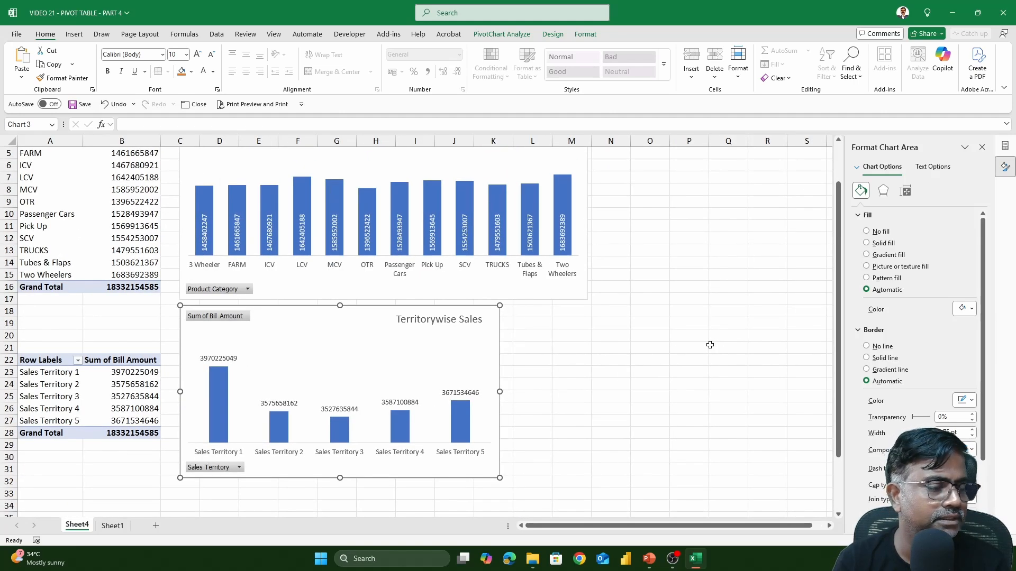
scroll(710, 345, up, 1)
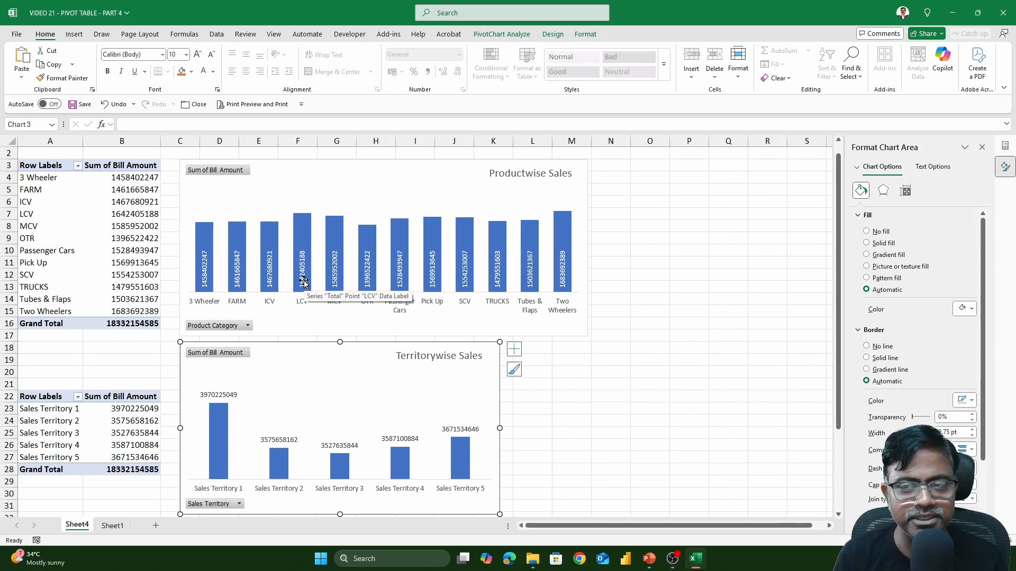
Close the chart formatting pane and add Sales Person as a report filter to both the product and territory PivotTables.
click(981, 147)
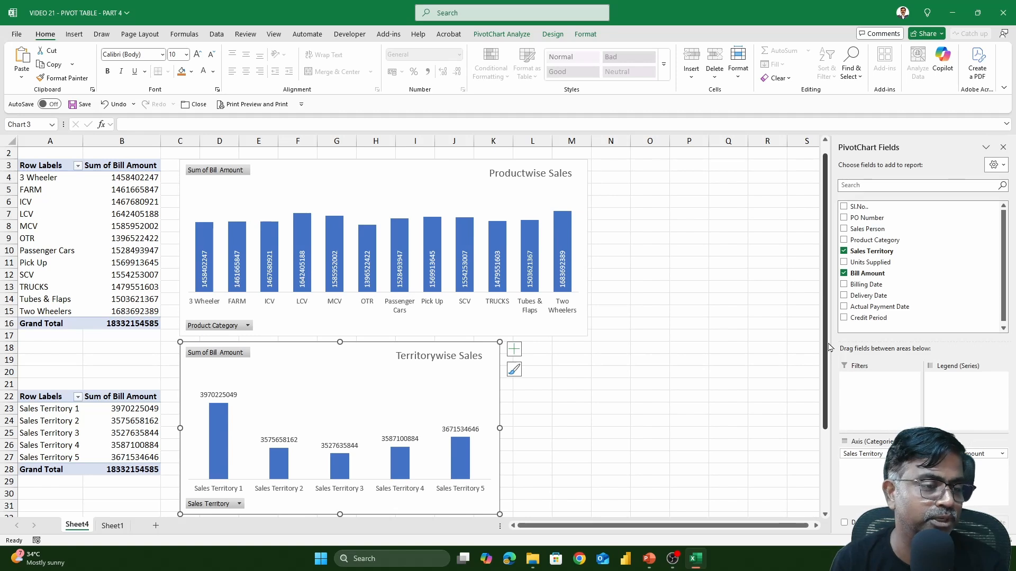
scroll(472, 323, up, 1)
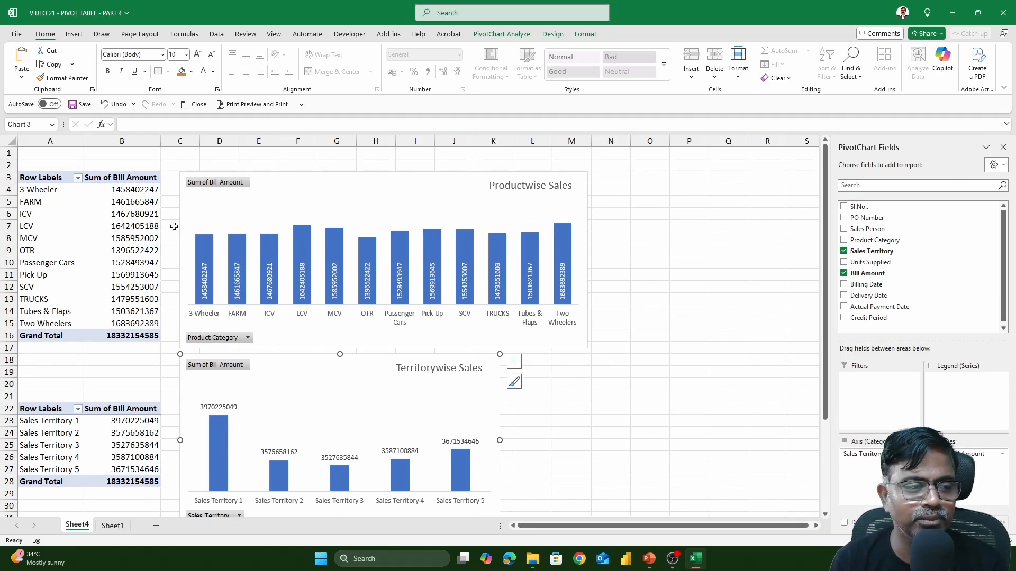
click(55, 217)
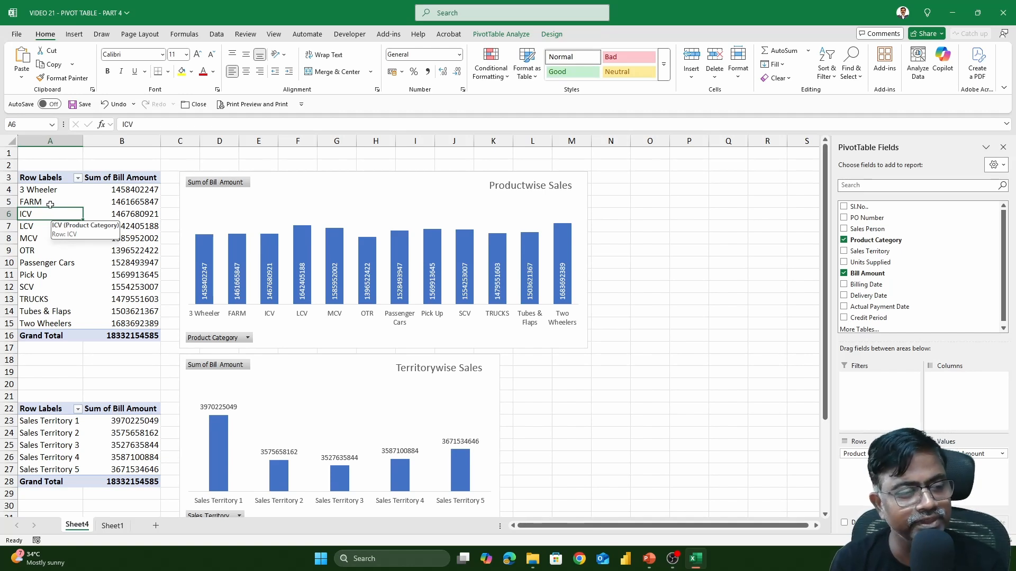
click(50, 204)
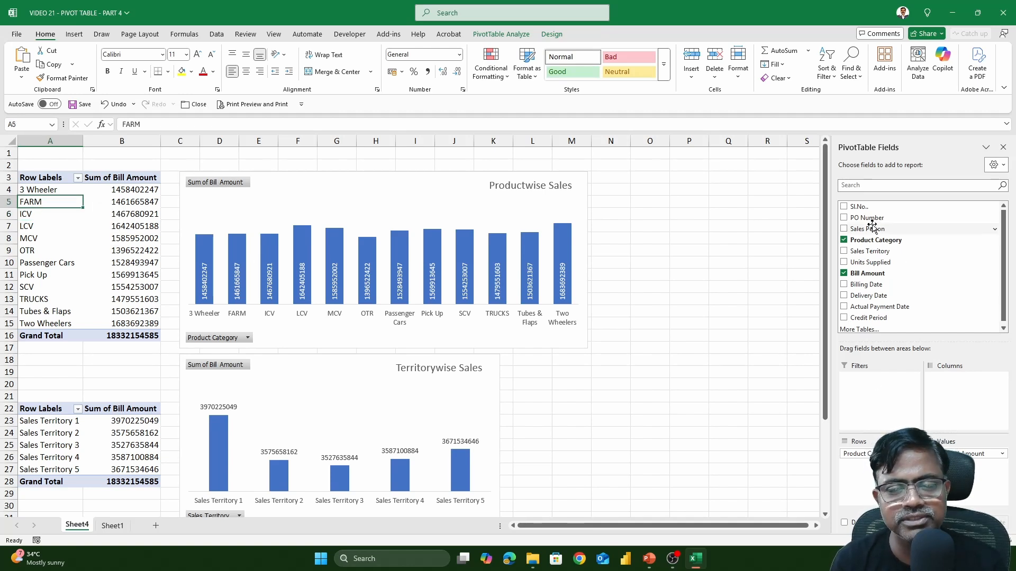
drag(872, 227, 883, 373)
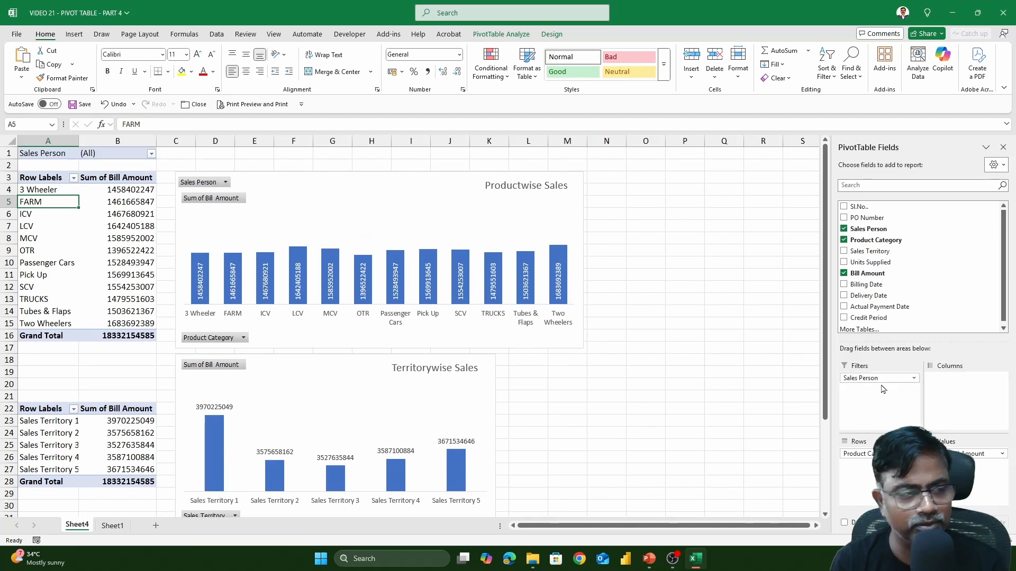
click(67, 439)
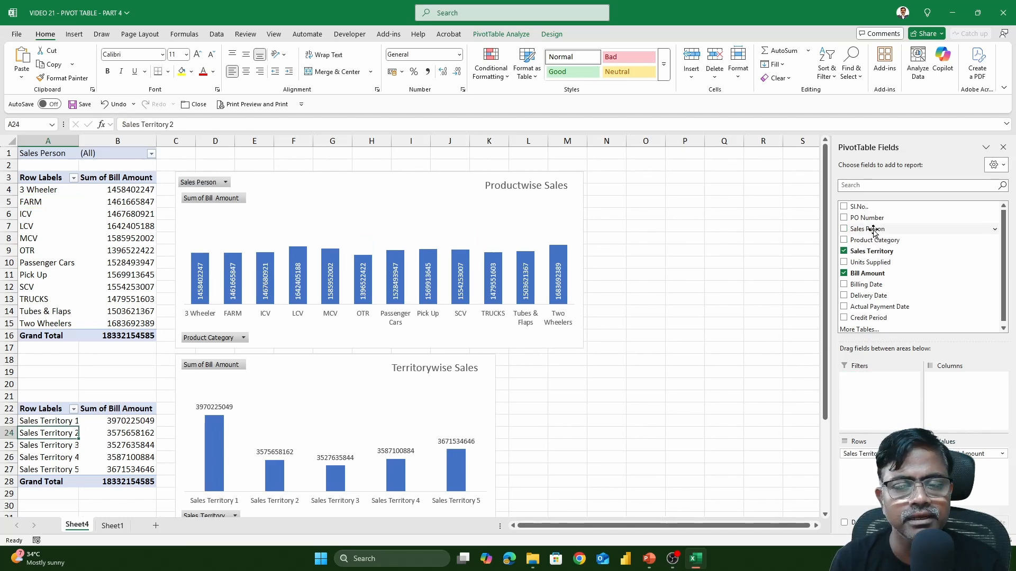
drag(874, 233, 883, 373)
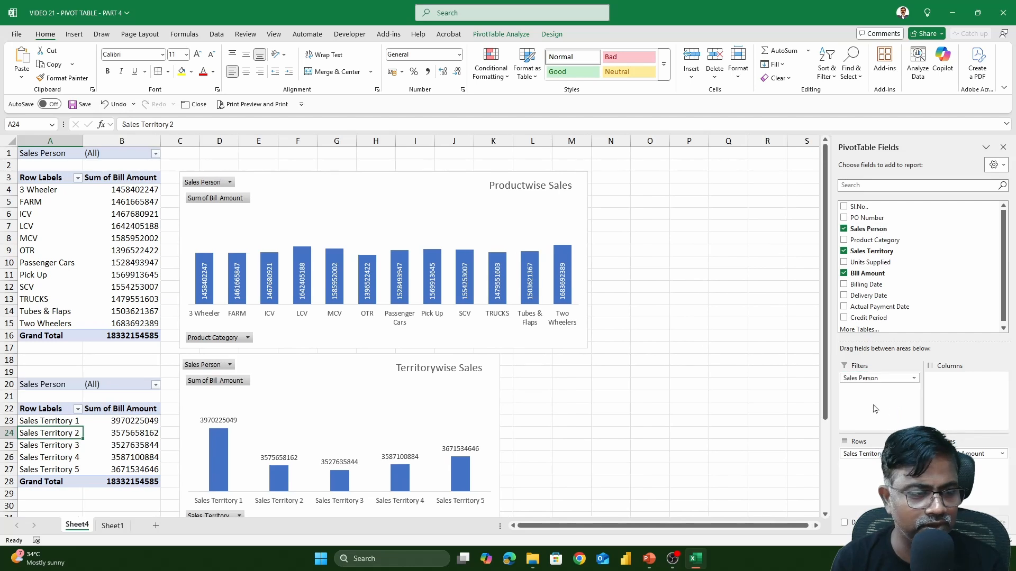
Filter the product category PivotTable to Sales Person 2.
click(122, 153)
click(156, 154)
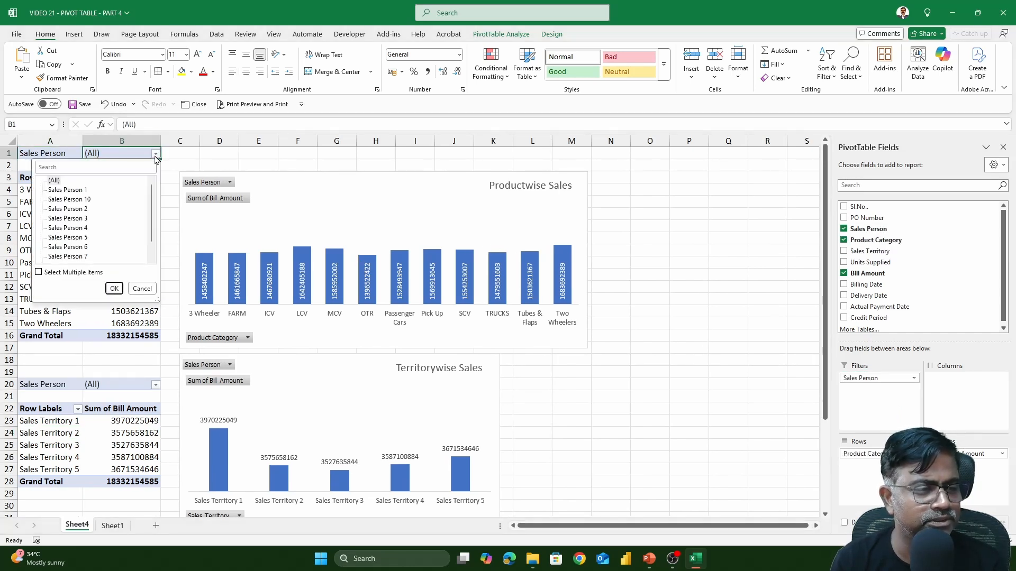
click(77, 209)
click(114, 290)
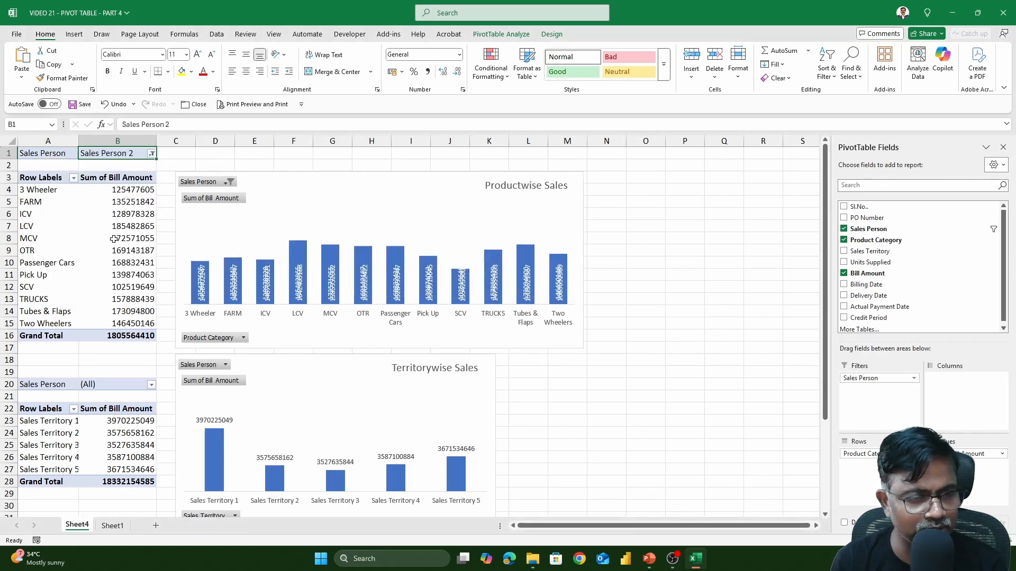
Filter the sales territory PivotTable to Sales Person 2.
click(128, 388)
click(151, 385)
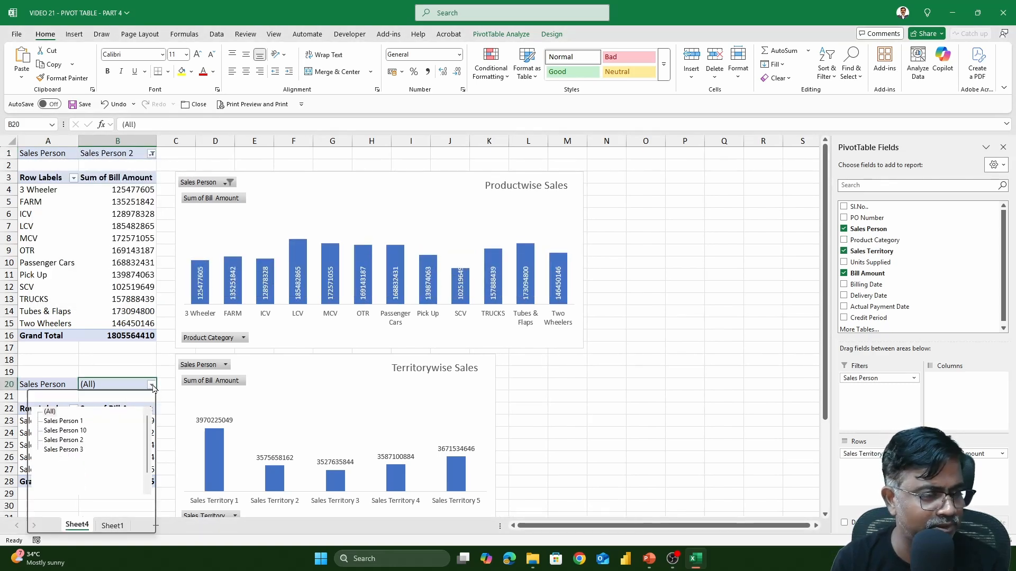
click(81, 440)
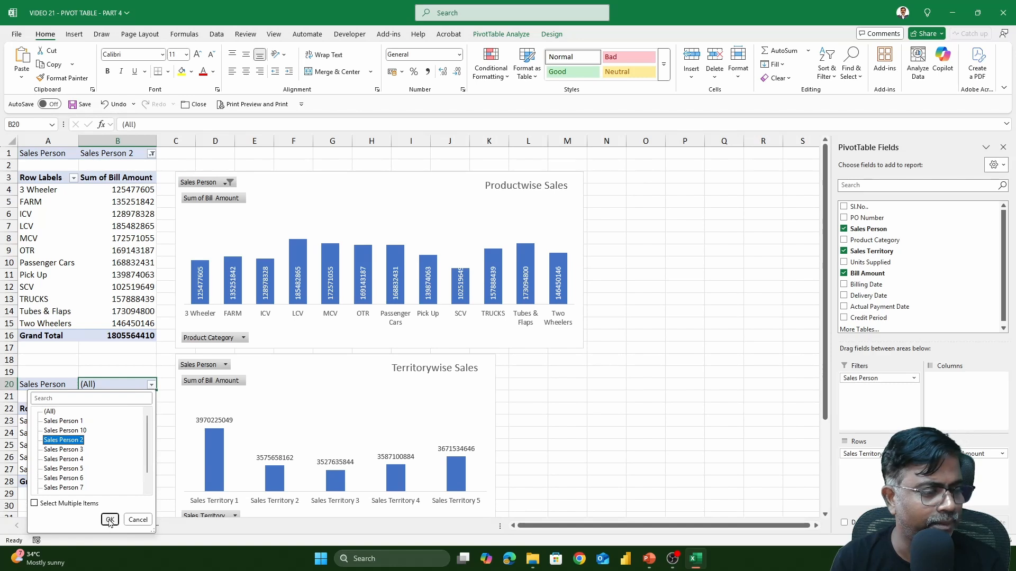
click(110, 520)
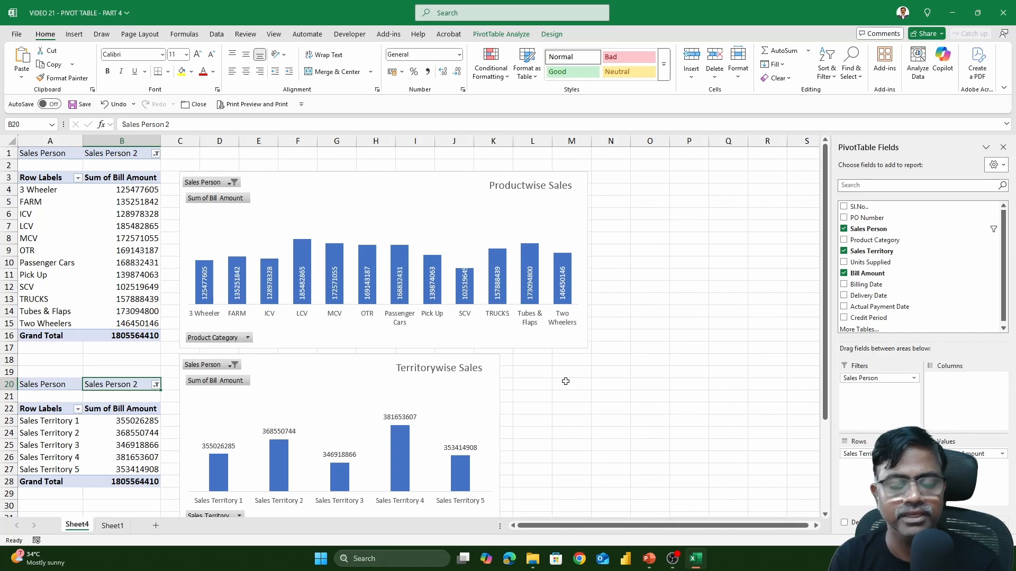
Undo the Sales Person filter selections in both PivotTables.
key(ctrl+z)
key(ctrl+z)
key(ctrl+z)
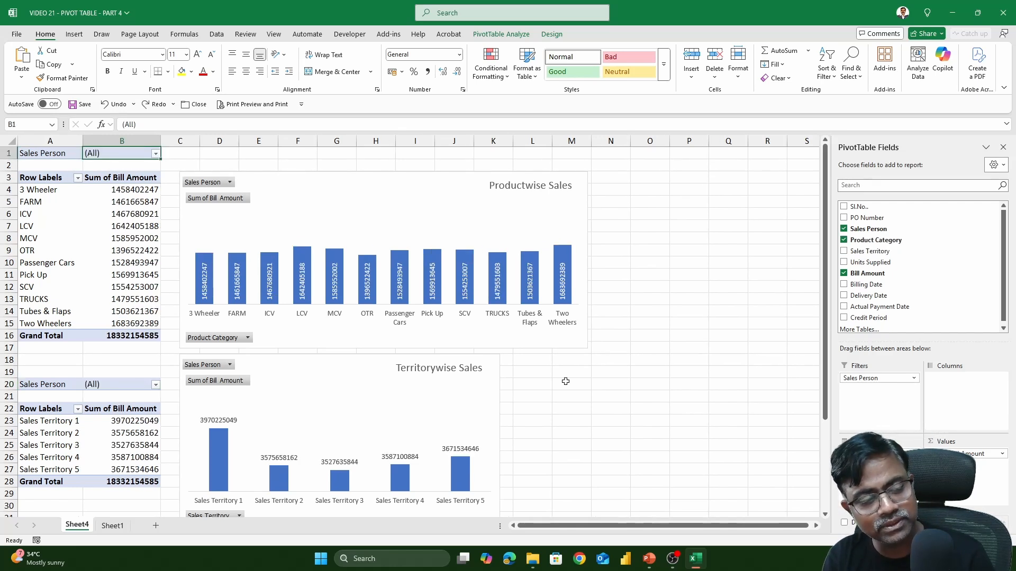
Undo the Sales Person report filters and insert a Sales Person slicer for the product PivotTable, placed beside the Productwise Sales chart.
key(ctrl+z)
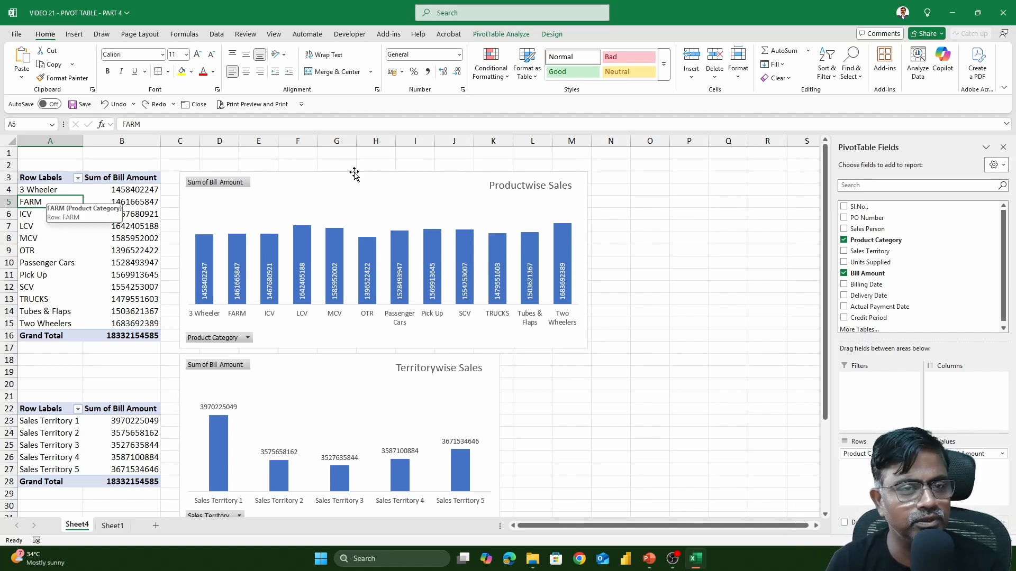
click(505, 35)
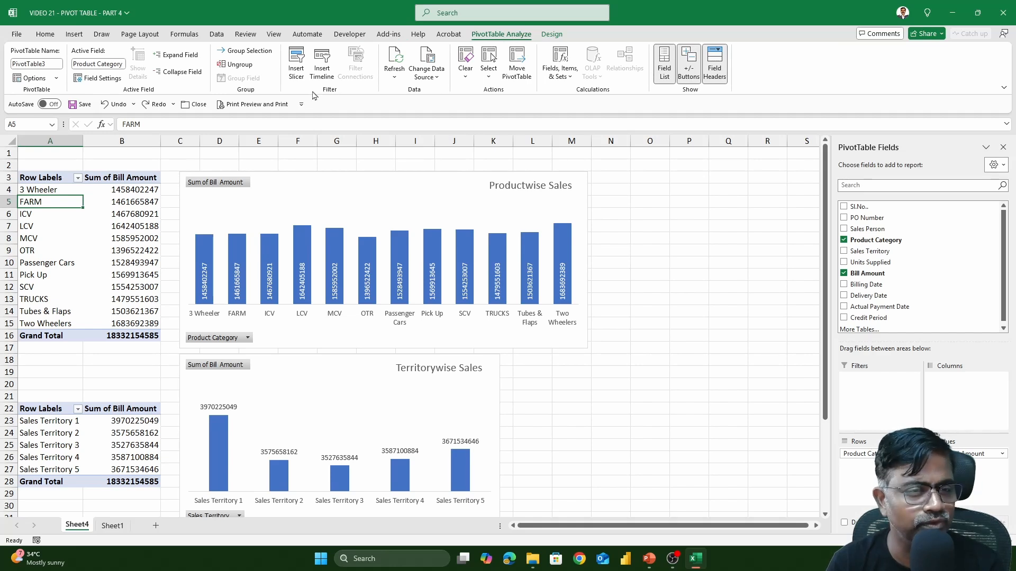
click(298, 57)
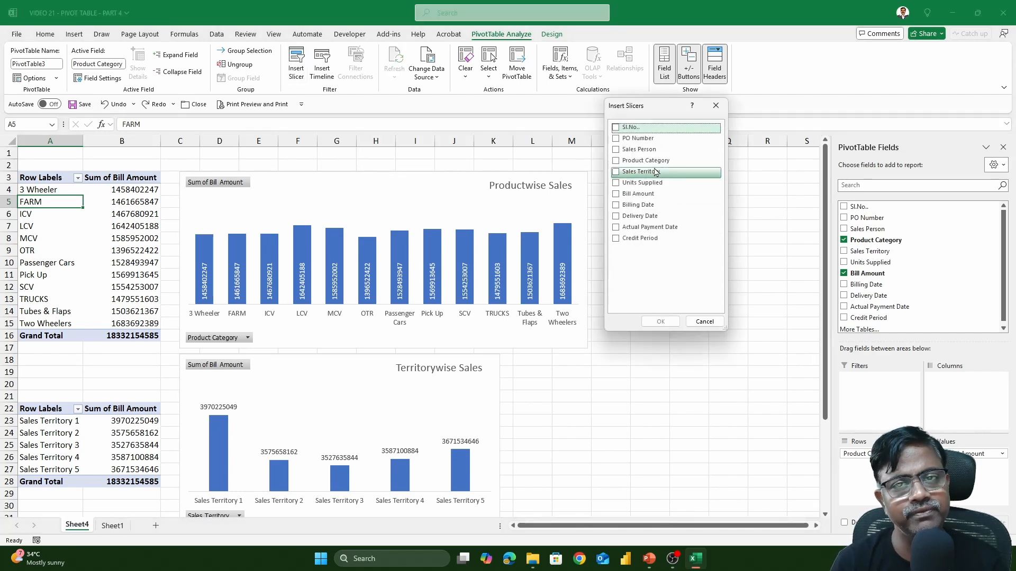
click(639, 150)
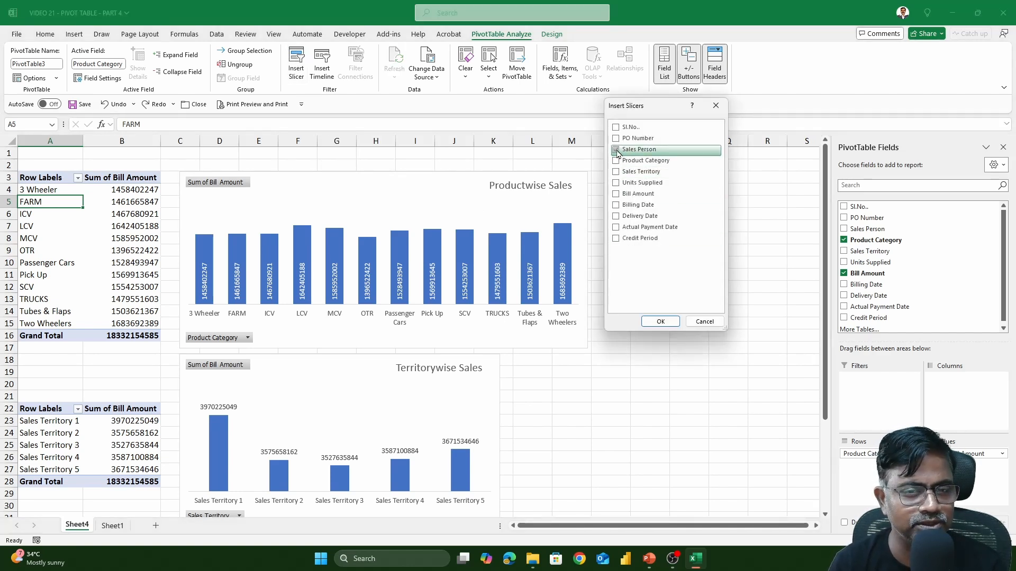
click(660, 321)
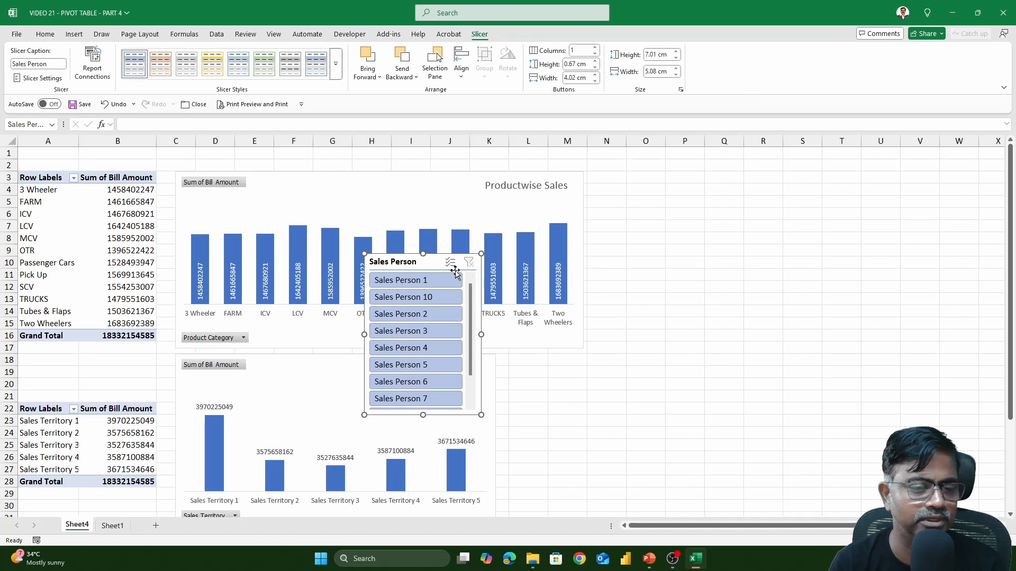
drag(436, 264, 659, 191)
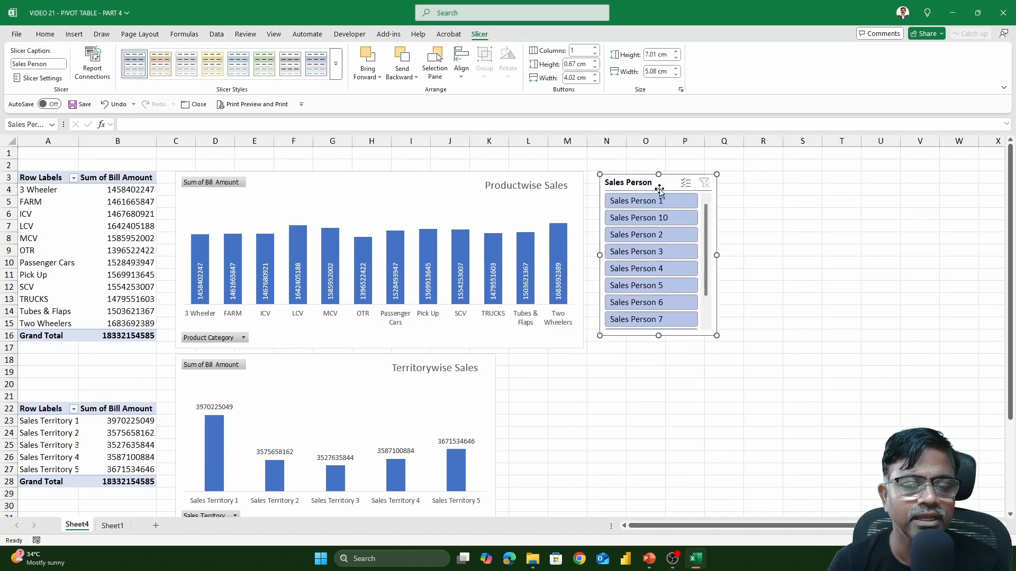
Filter the product PivotTable with the slicer by Sales Person 2, 1, 3 and 4 in turn.
click(645, 233)
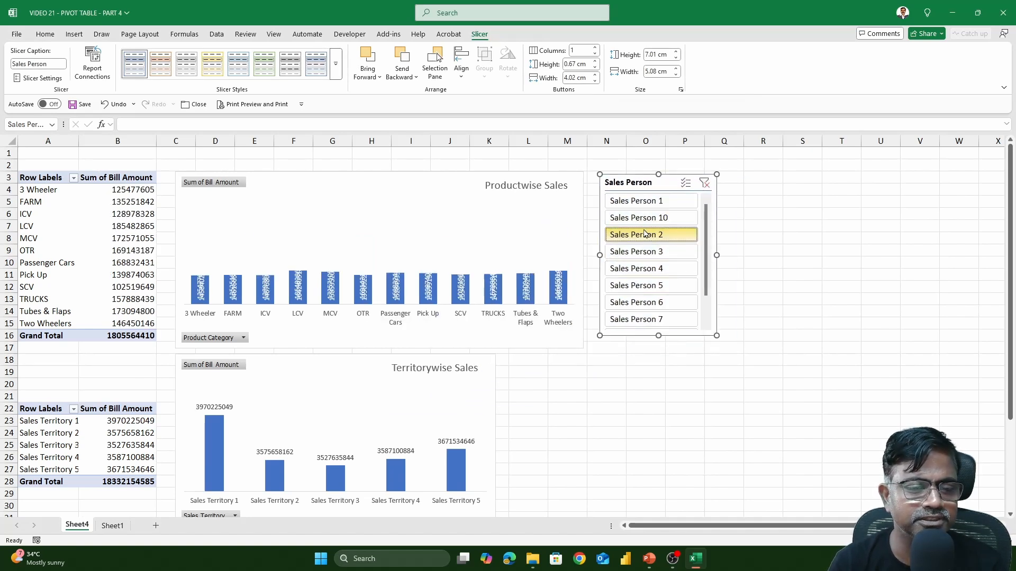
click(643, 201)
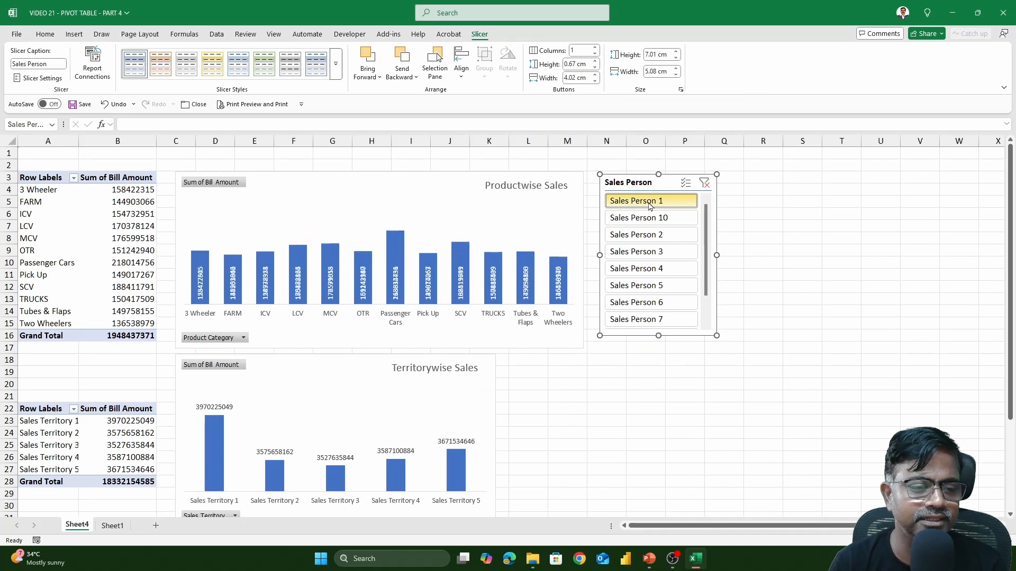
click(642, 252)
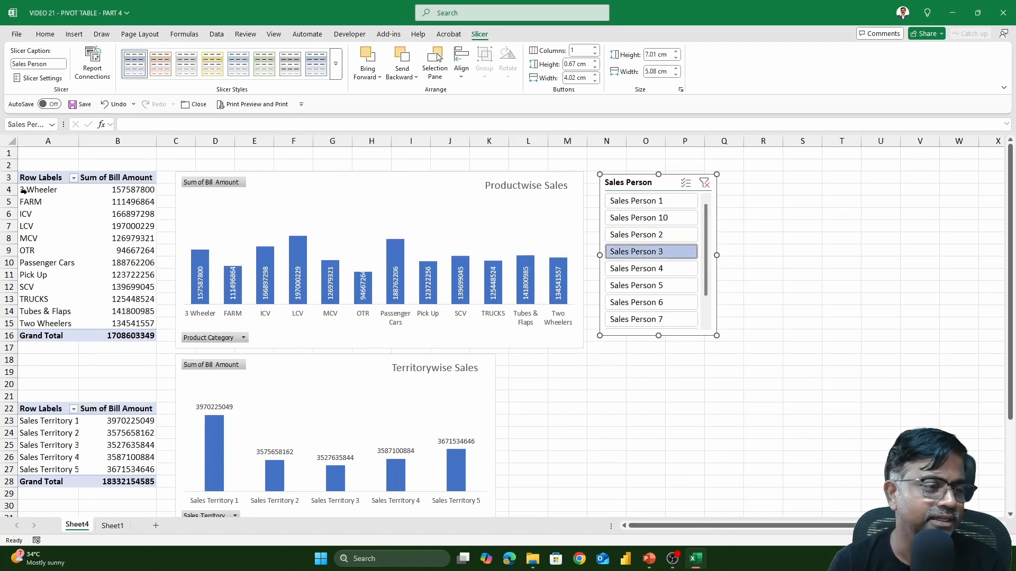
click(643, 268)
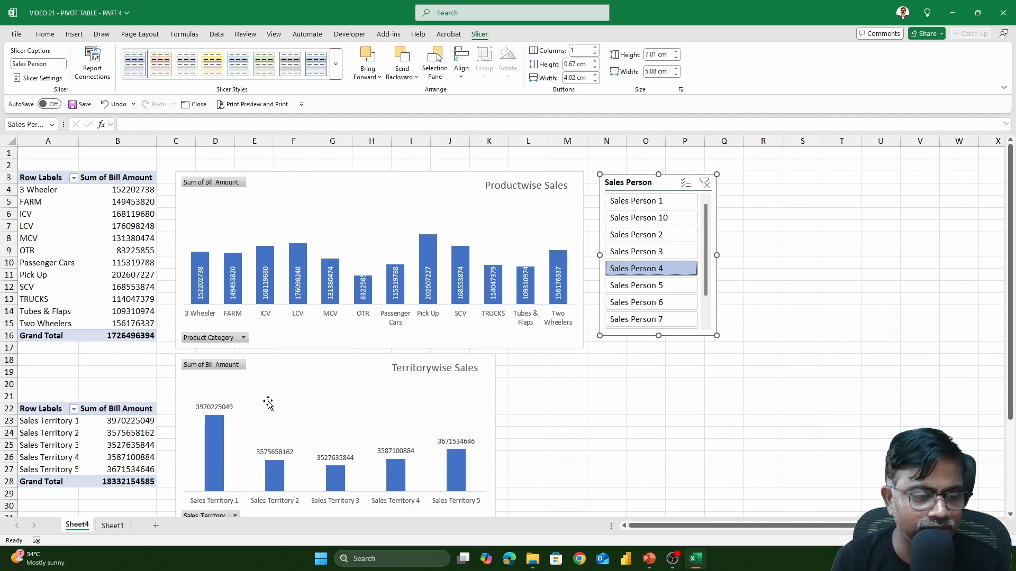
Connect the Sales Person slicer to PivotTable4 as well, through its report connections.
mouse_move(142, 470)
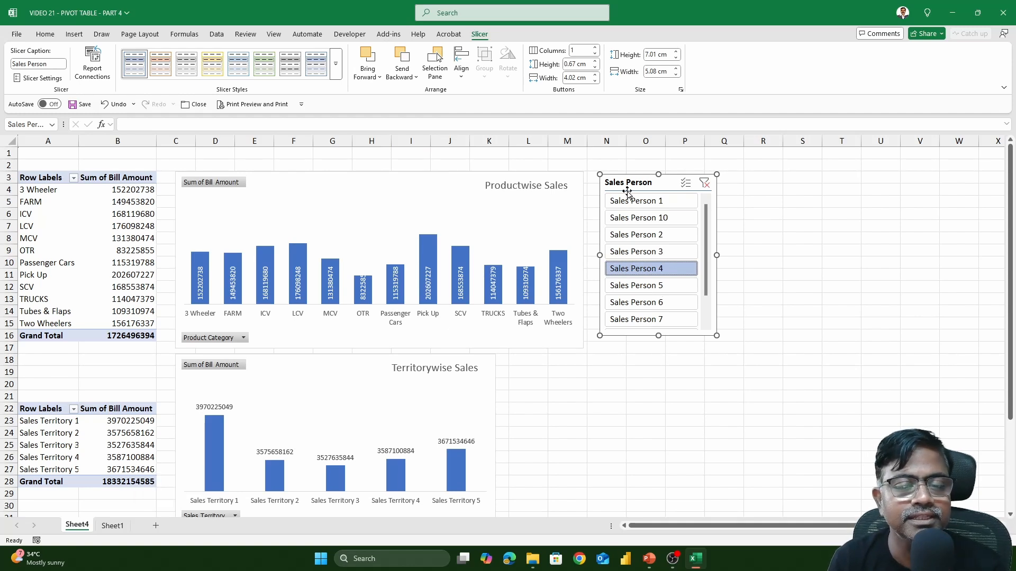
right_click(654, 188)
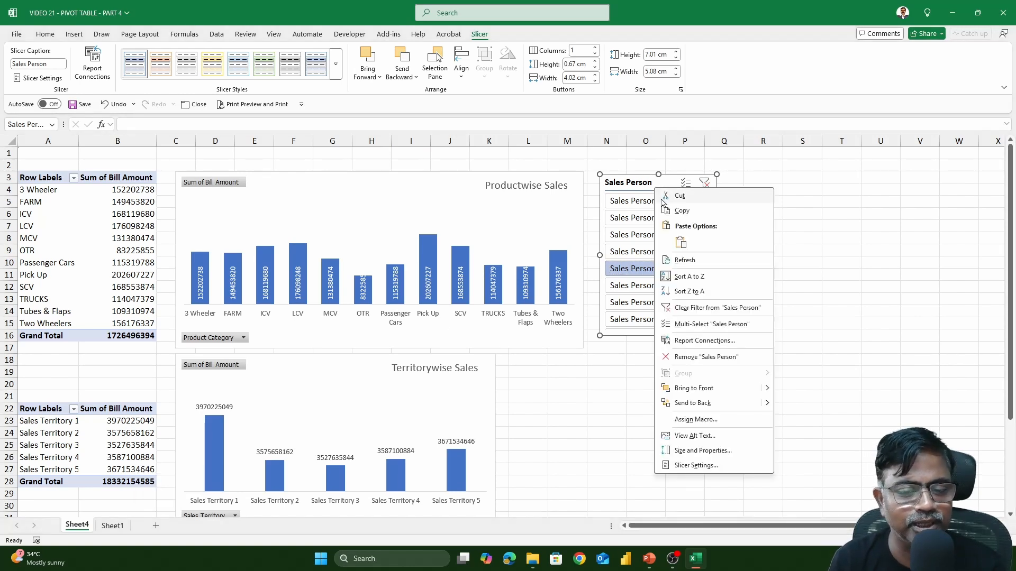
click(708, 343)
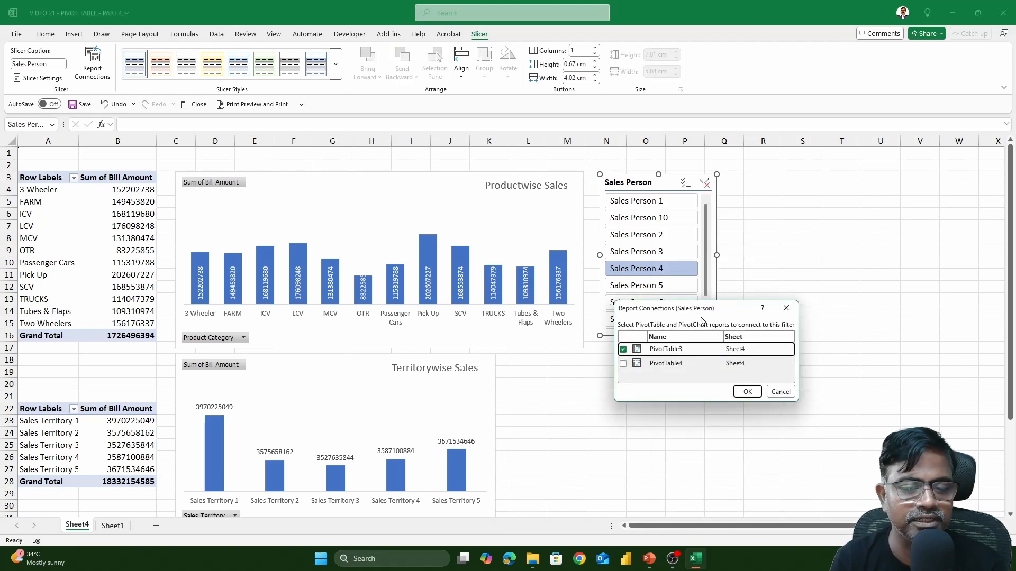
drag(706, 311, 743, 183)
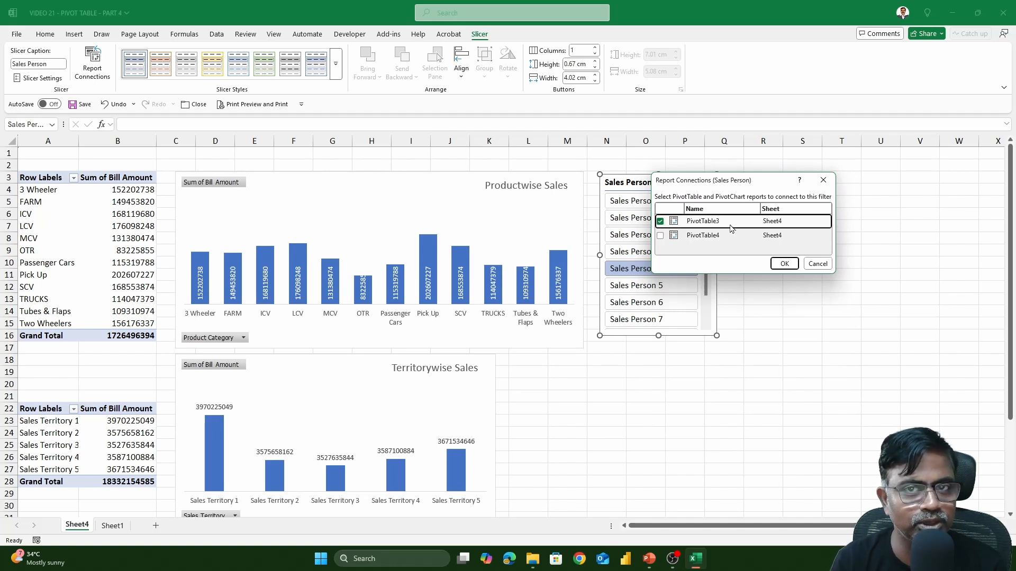
click(661, 236)
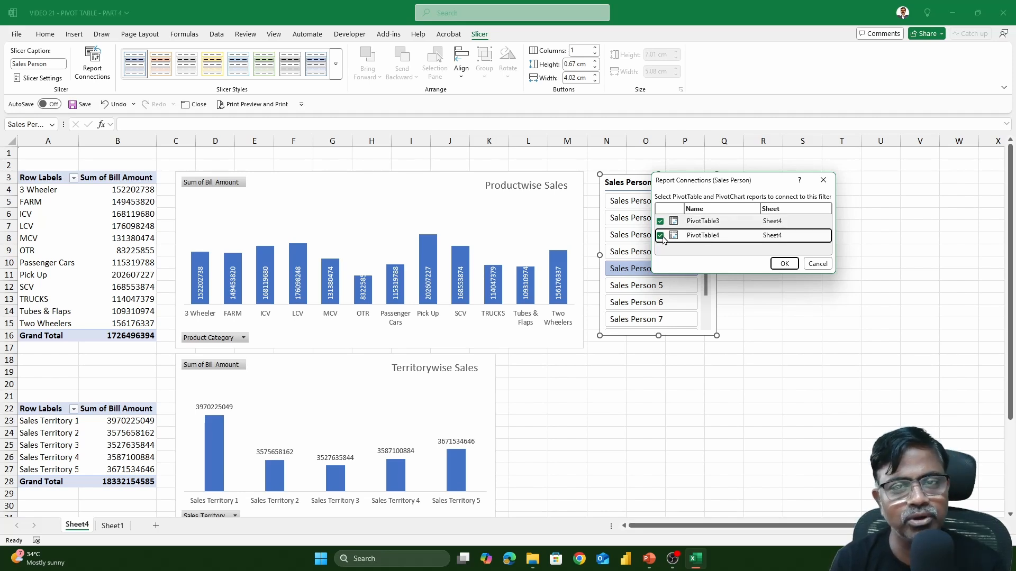
click(788, 264)
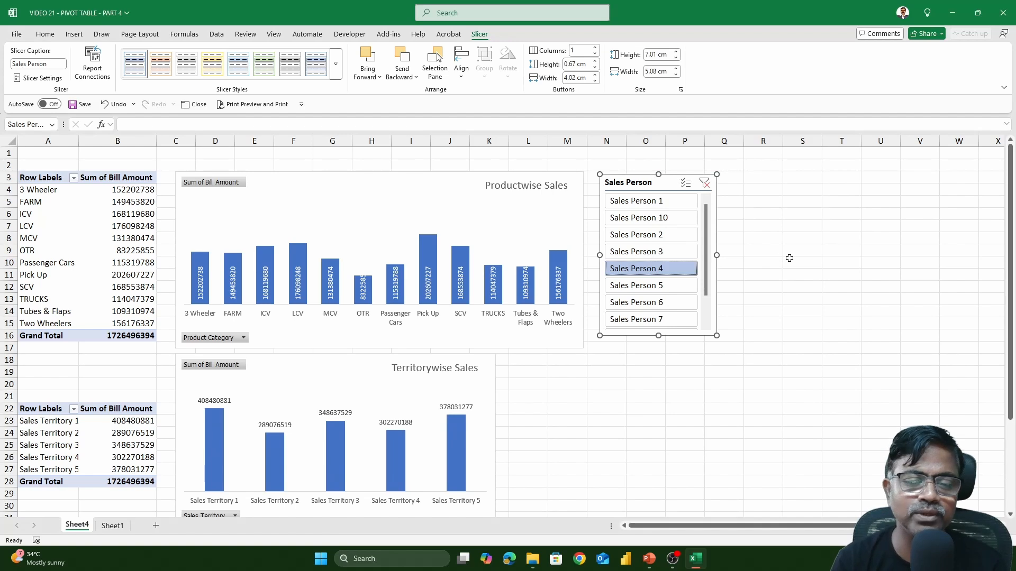
Filter both PivotTables with the slicer by Sales Person 2, 3, 4 and 5 in turn.
click(682, 237)
click(676, 251)
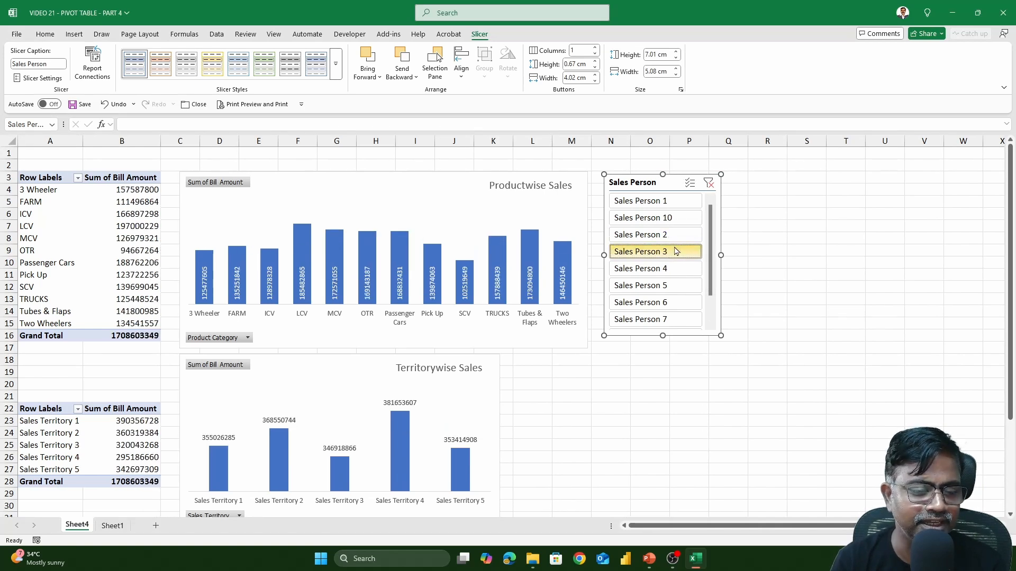
click(670, 268)
click(665, 286)
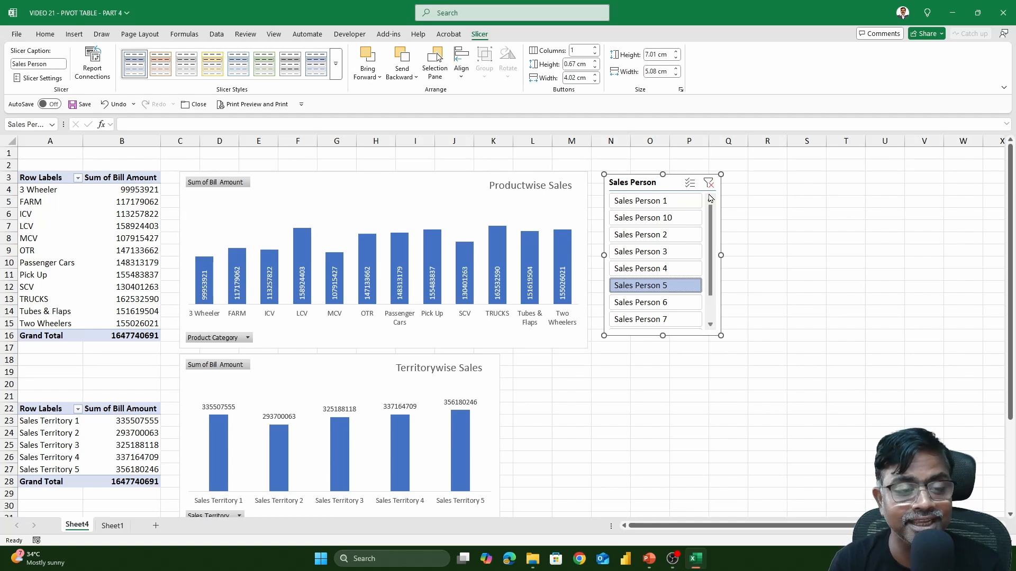
Insert a Billing Date timeline for the product PivotTable and place it beside the Sales Person slicer.
click(55, 231)
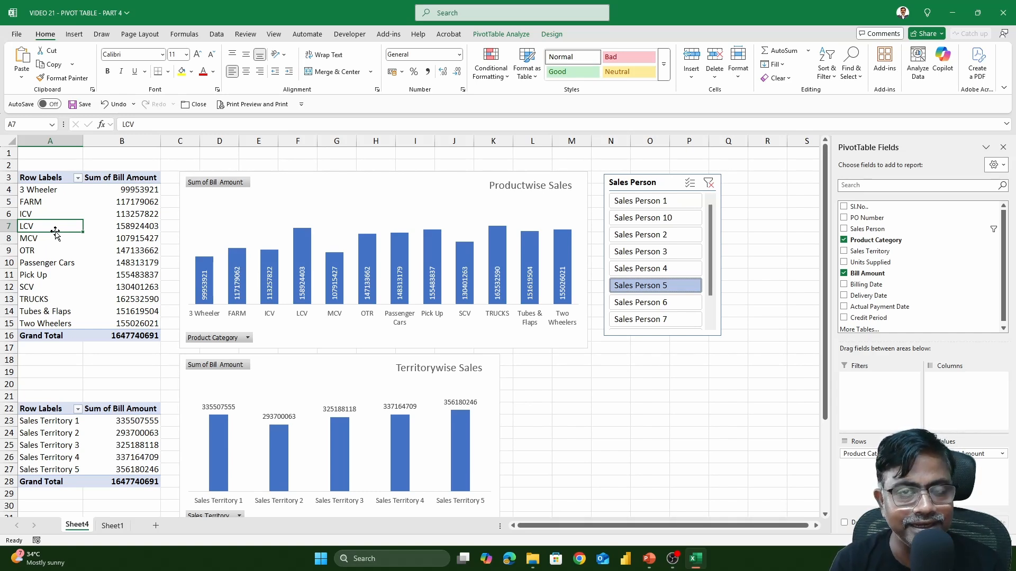
click(67, 201)
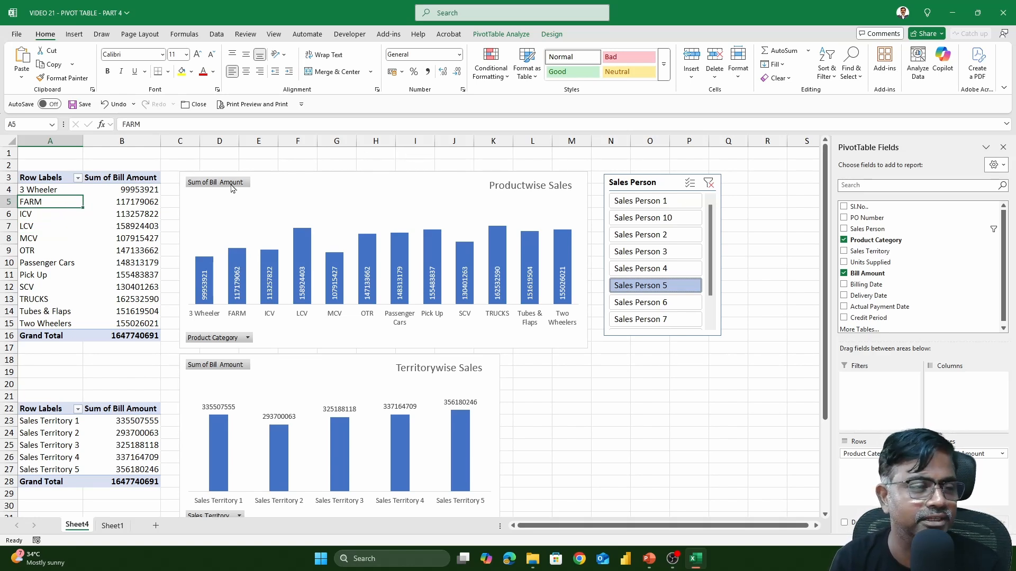
click(511, 35)
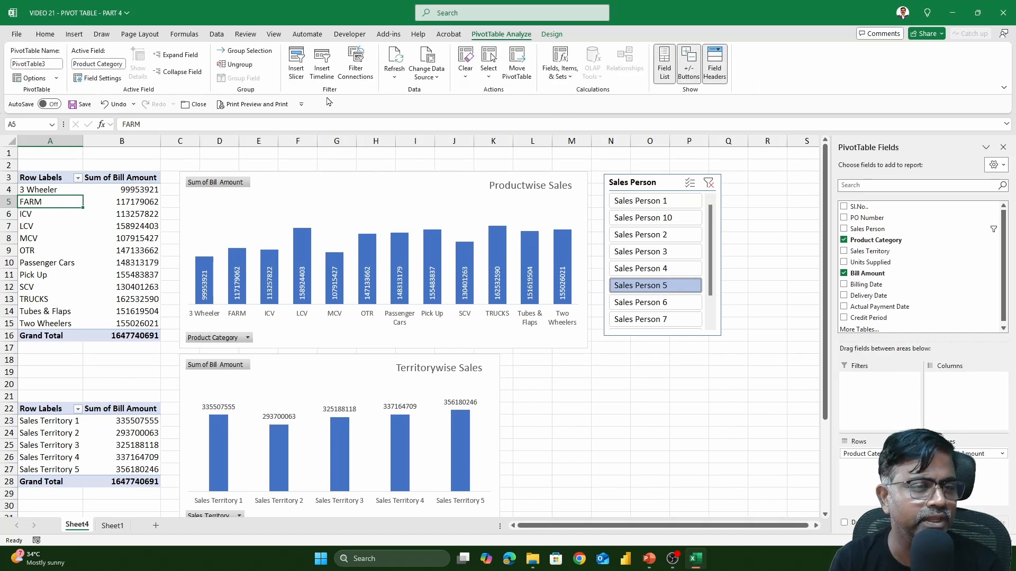
click(329, 61)
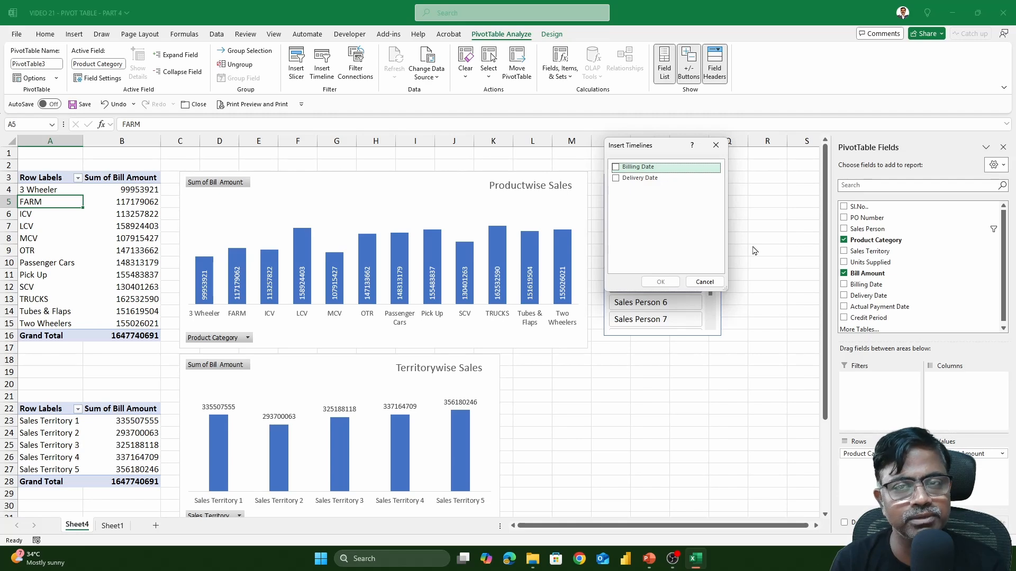
click(616, 167)
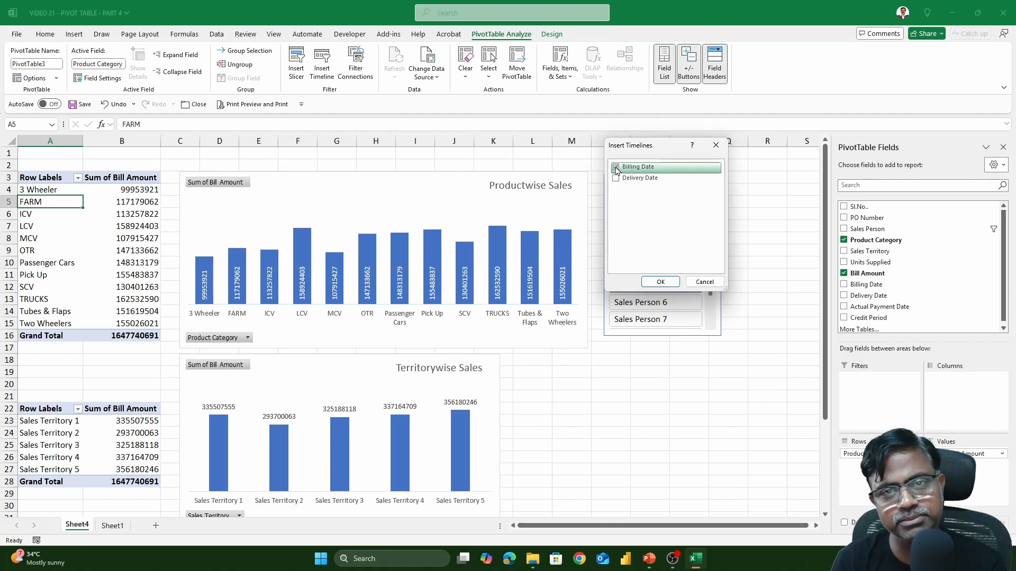
click(660, 281)
drag(438, 304, 897, 180)
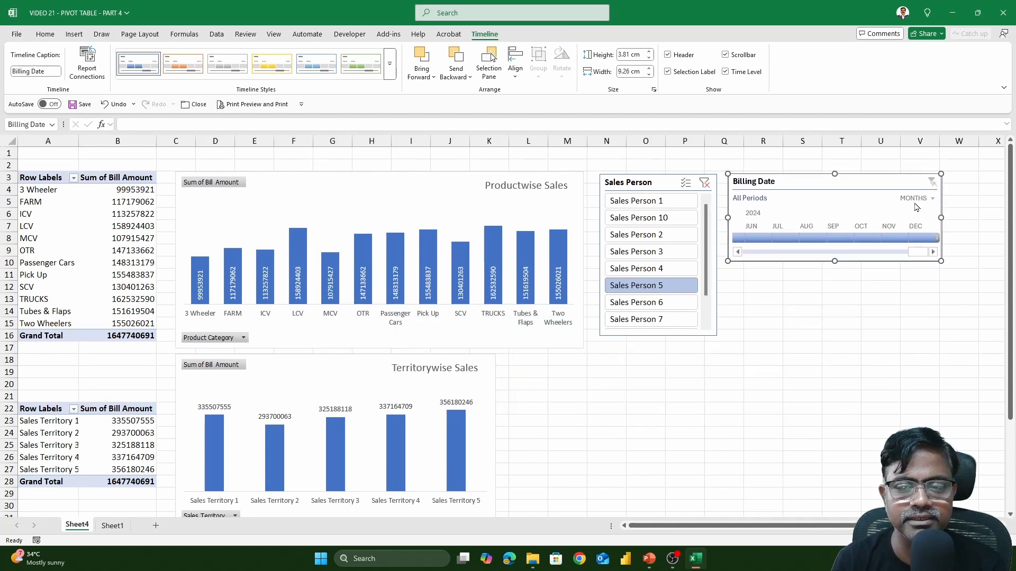
Switch the Billing Date timeline to years and to quarters, and browse its quarters through to 2024.
click(921, 200)
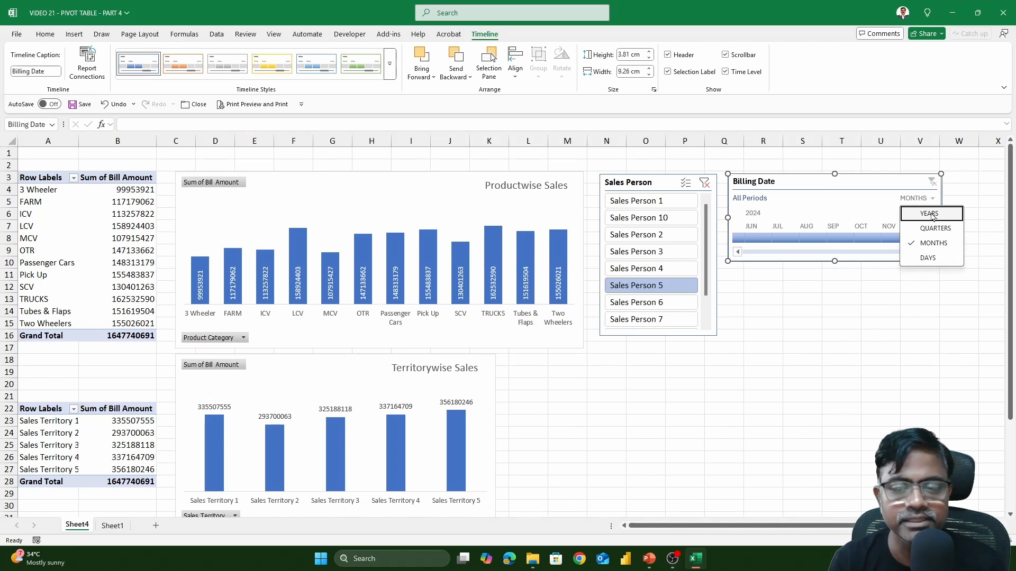
click(932, 214)
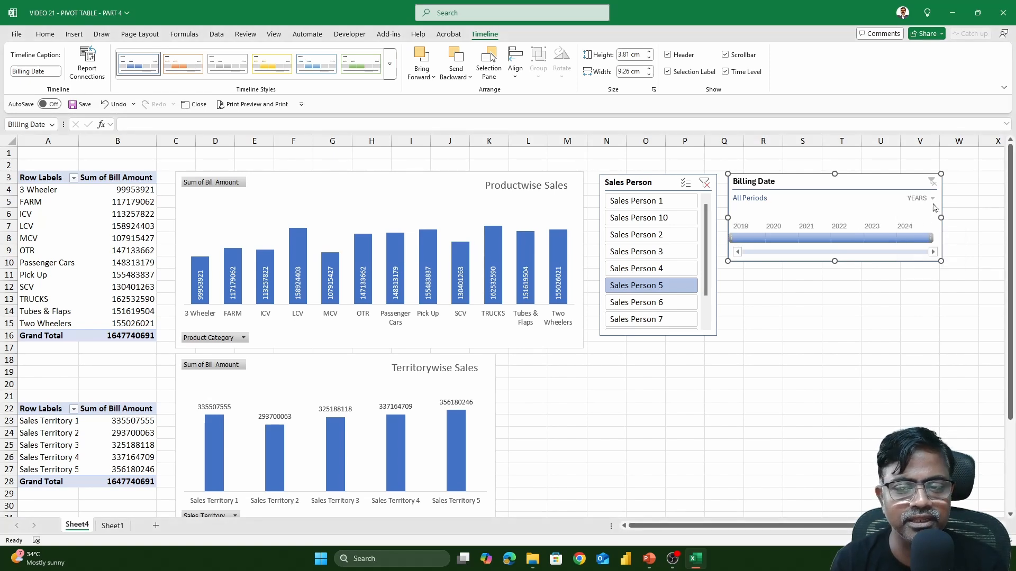
click(932, 200)
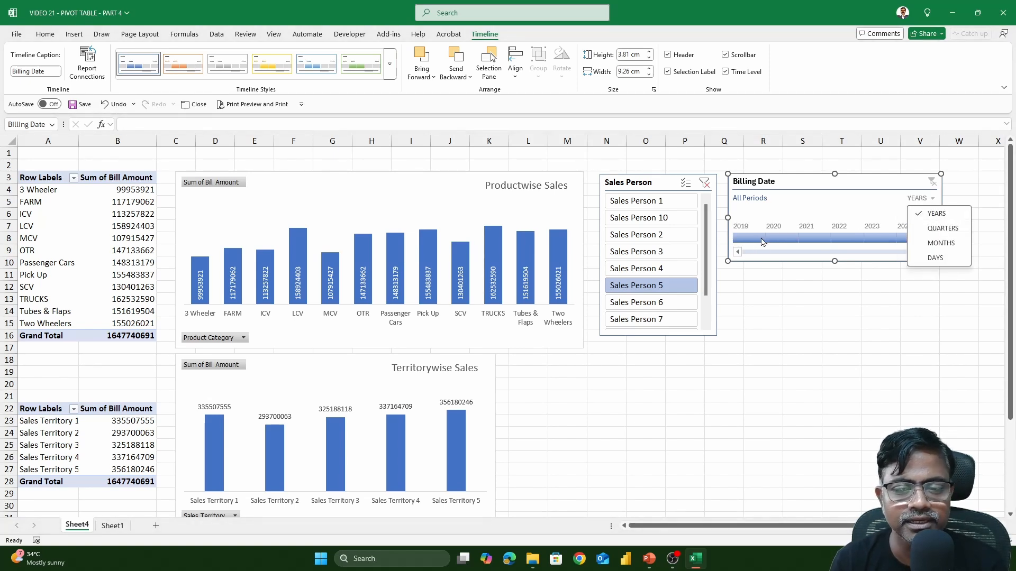
click(942, 228)
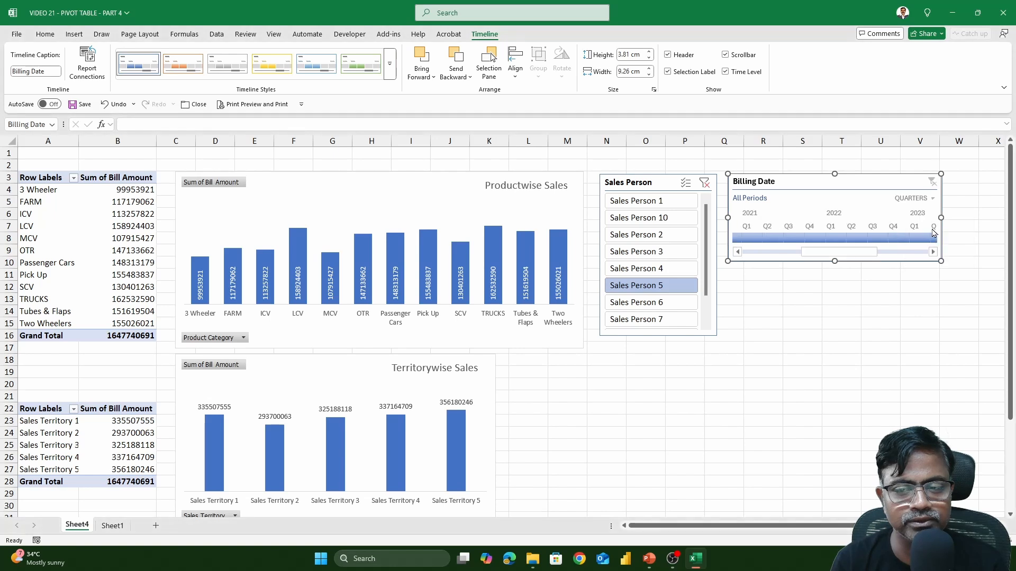
drag(816, 253, 912, 252)
Switch the Billing Date timeline to months and to days, browsing the periods at each level.
click(914, 198)
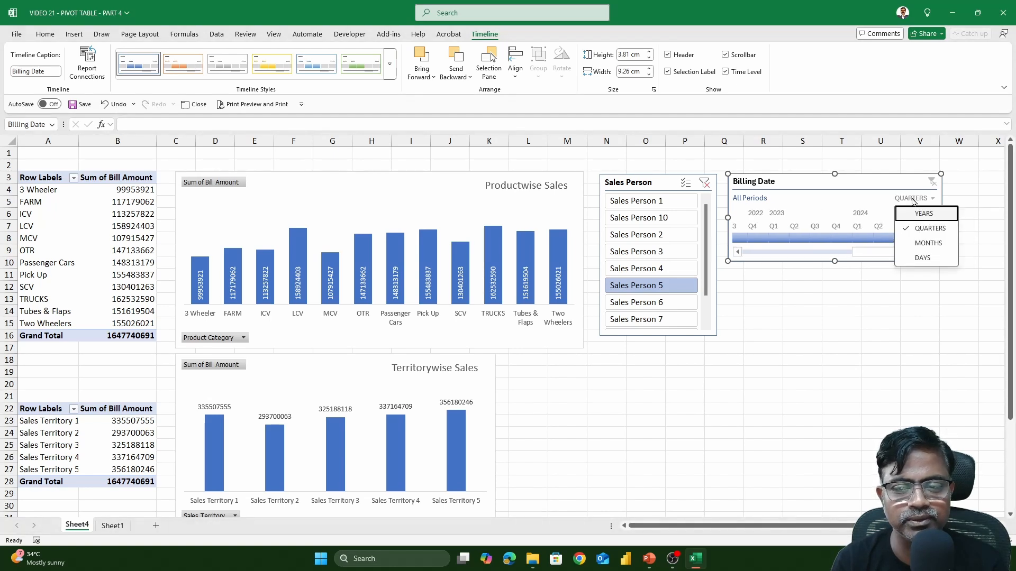
click(927, 242)
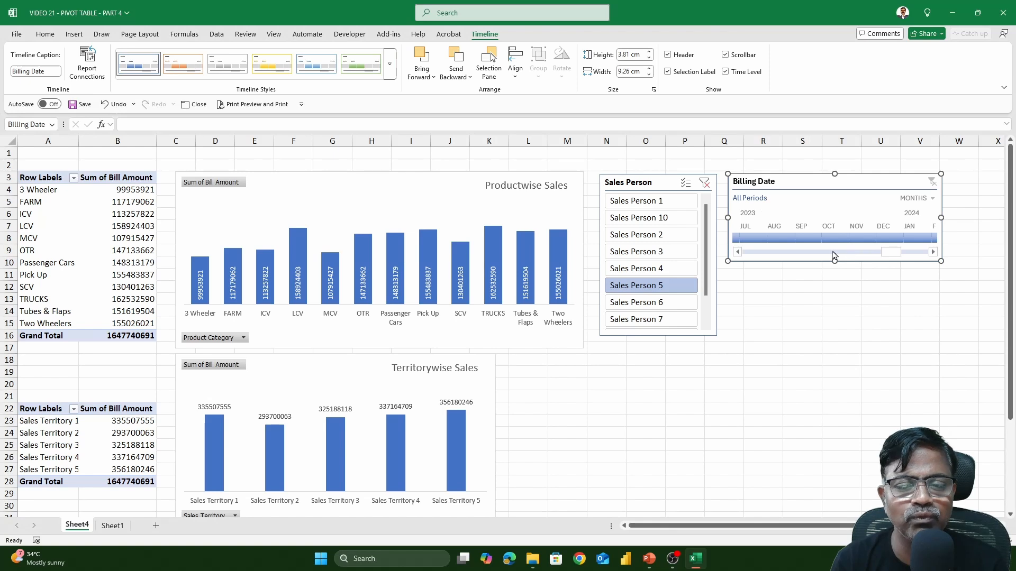
drag(890, 252, 748, 253)
click(910, 197)
click(924, 258)
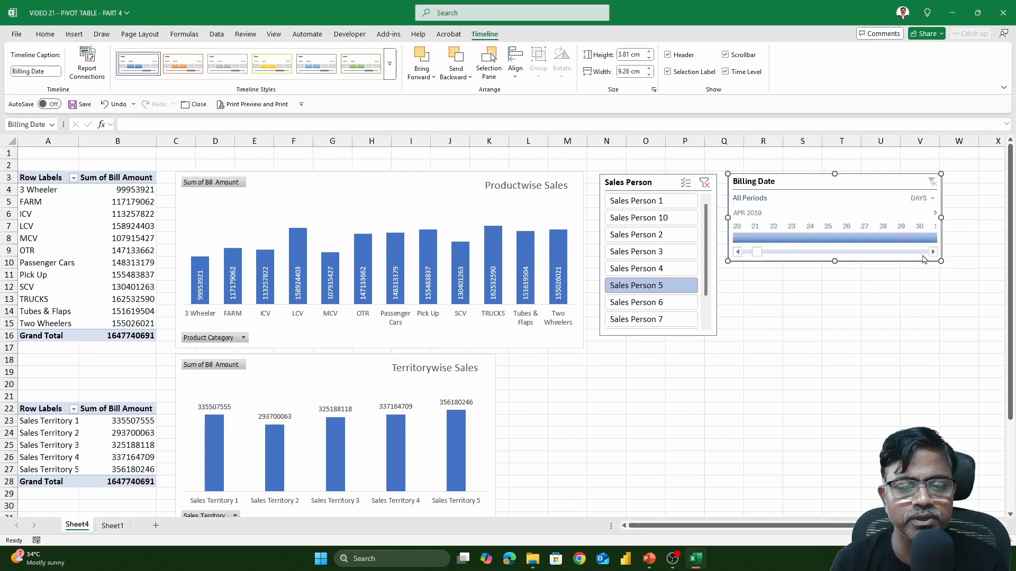
drag(757, 252, 892, 252)
Show the Billing Date timeline by years, filter it to 2019, and select Sales Person 1 in the slicer.
click(920, 199)
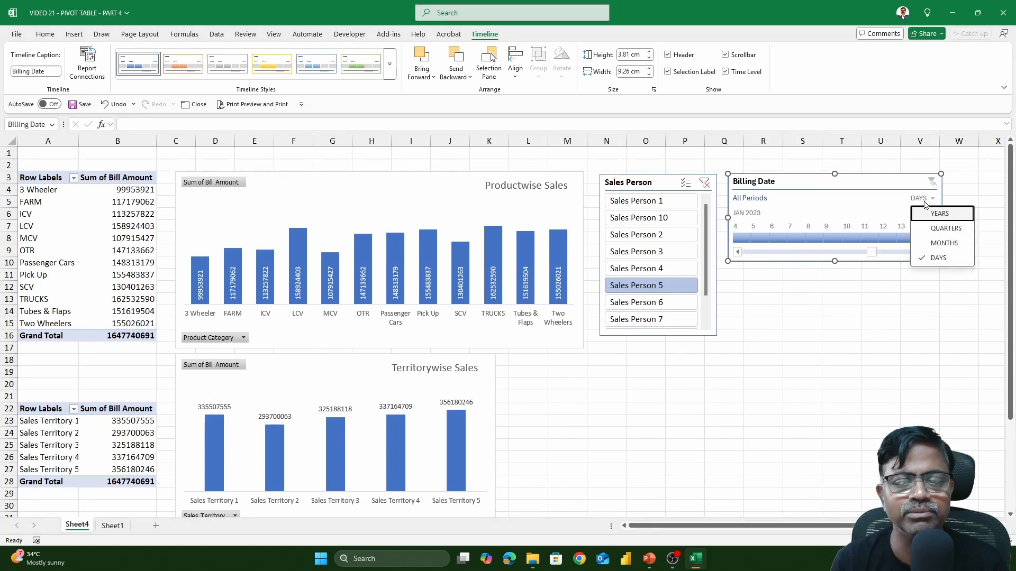
click(935, 213)
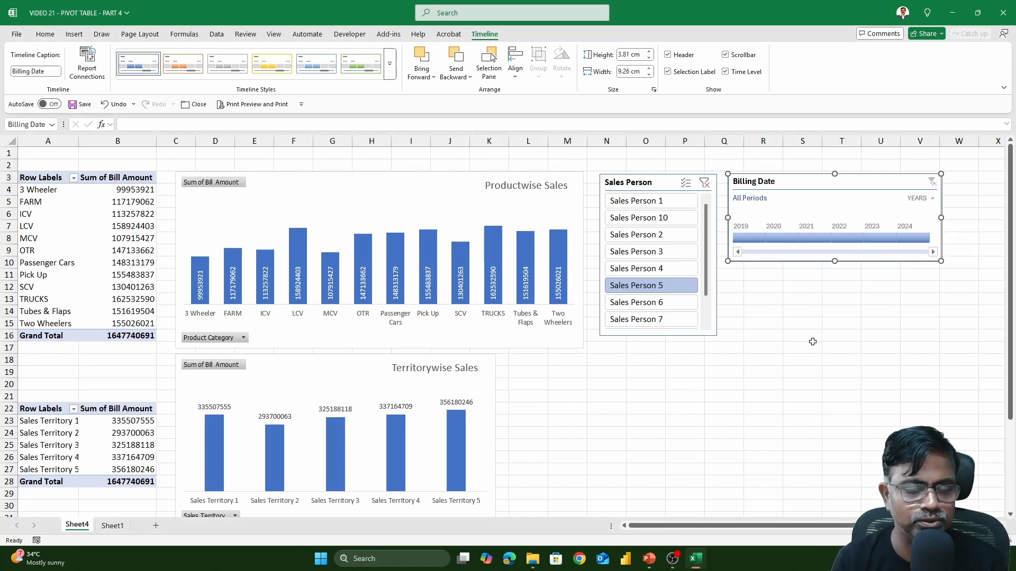
click(767, 241)
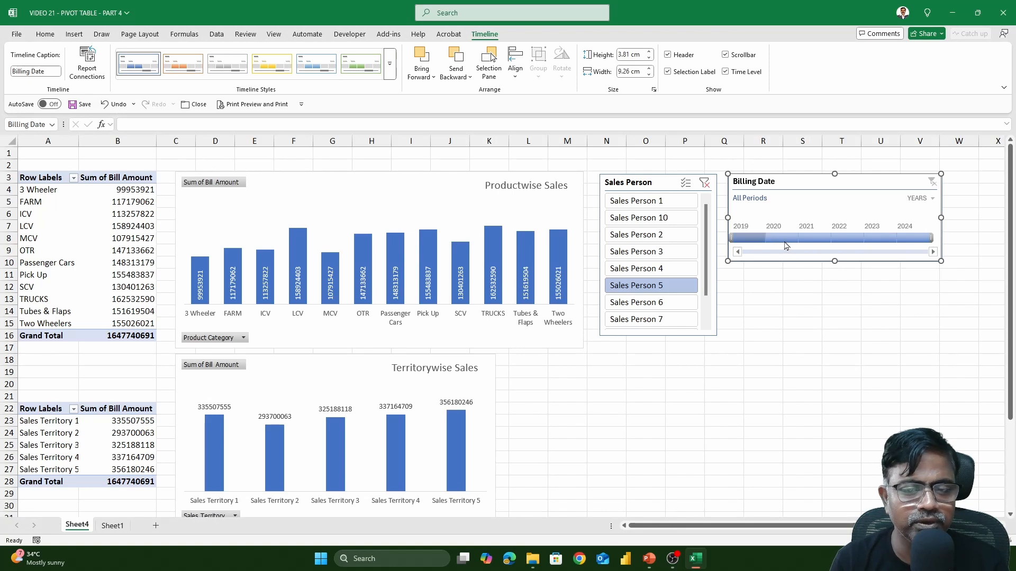
click(645, 204)
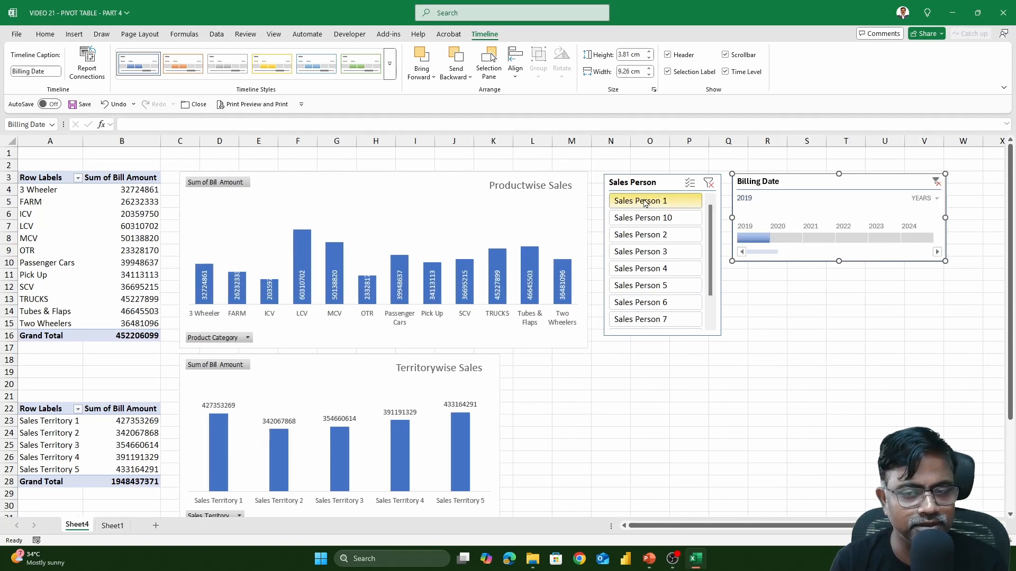
Filter the Billing Date timeline to 2020 and 2021 in turn, and return it to 2019.
click(787, 239)
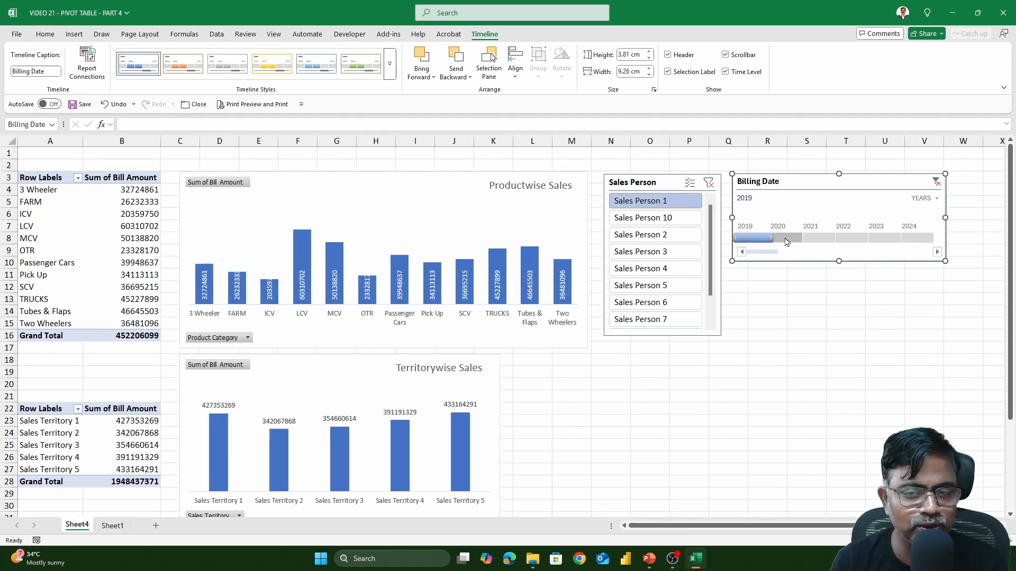
click(819, 240)
click(781, 239)
click(749, 240)
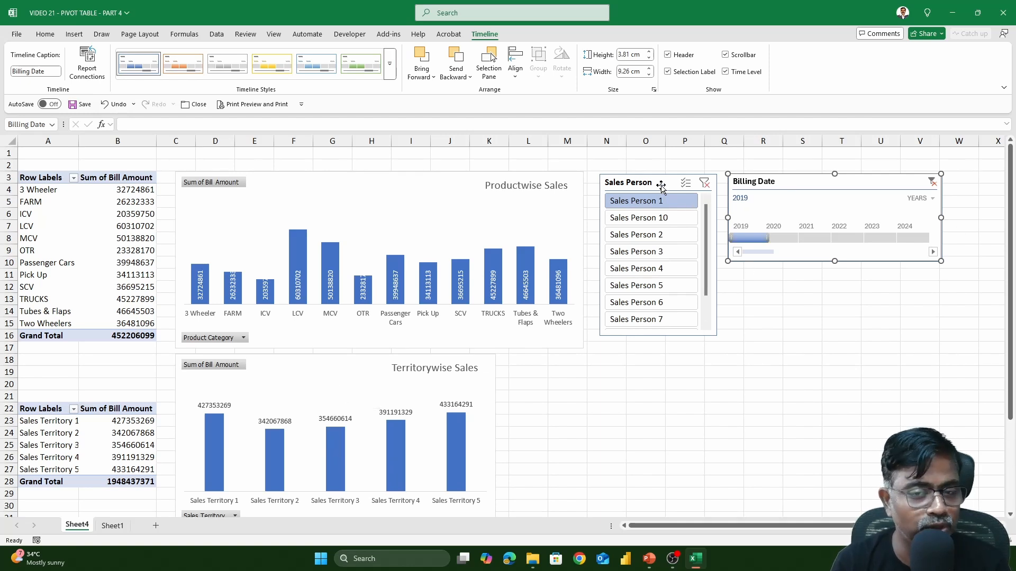
Connect the Billing Date timeline to PivotTable4 as well, so it filters both PivotTables.
right_click(824, 183)
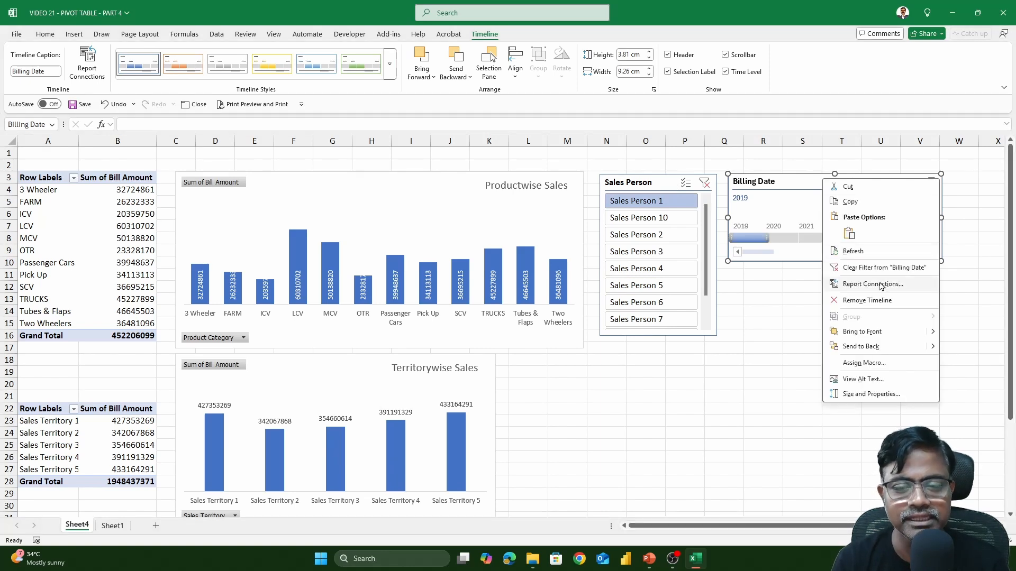
click(857, 284)
click(797, 305)
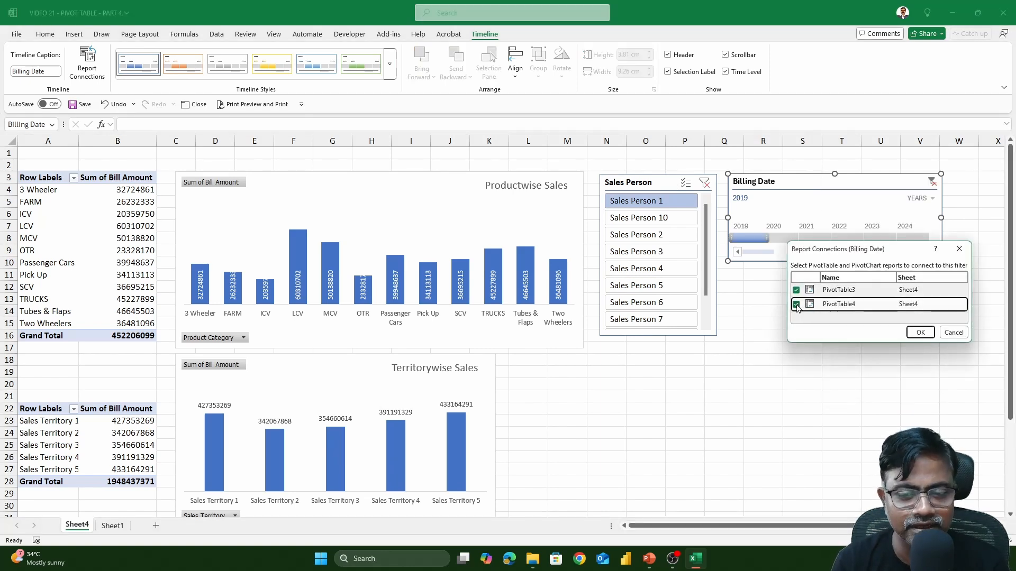
click(920, 332)
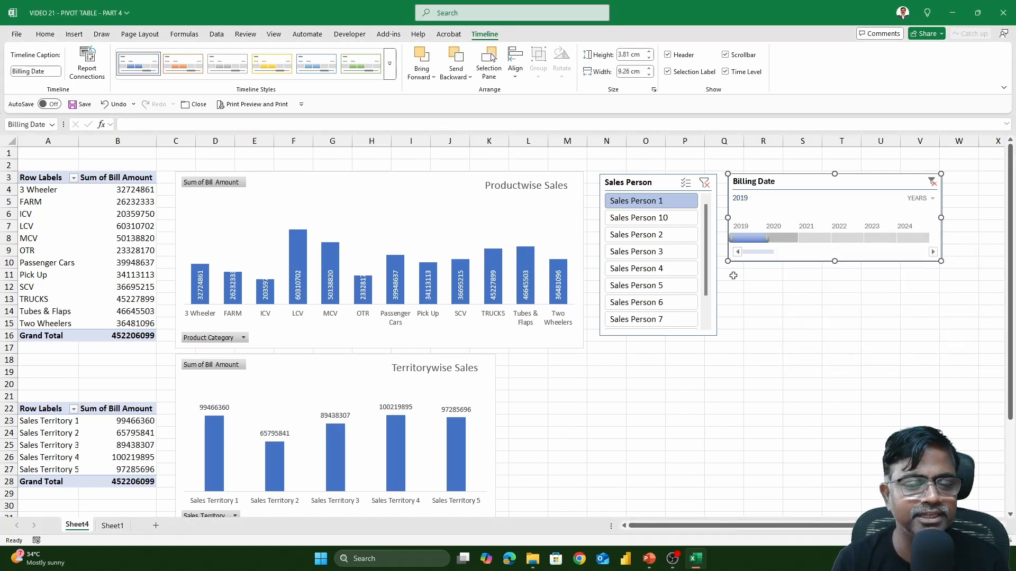
Test the connected Billing Date timeline by filtering both reports to 2020, 2022 and 2023, and return it to 2019.
click(782, 240)
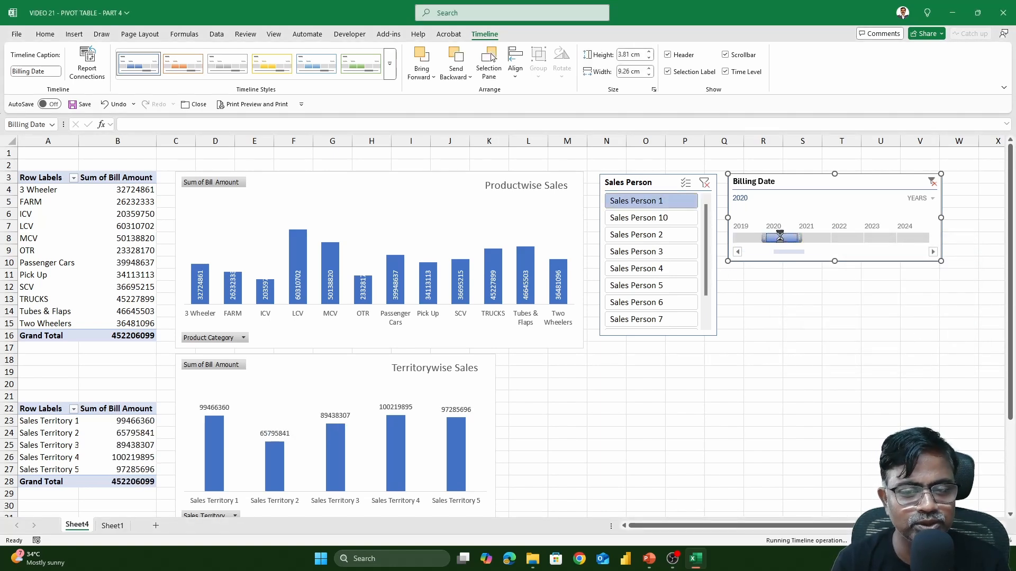
click(853, 238)
click(890, 241)
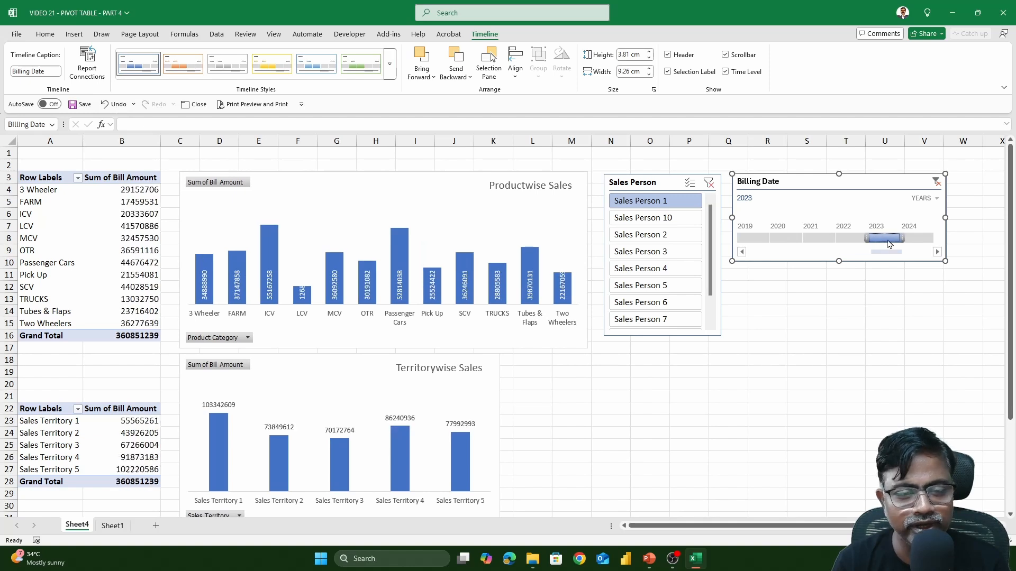
click(753, 239)
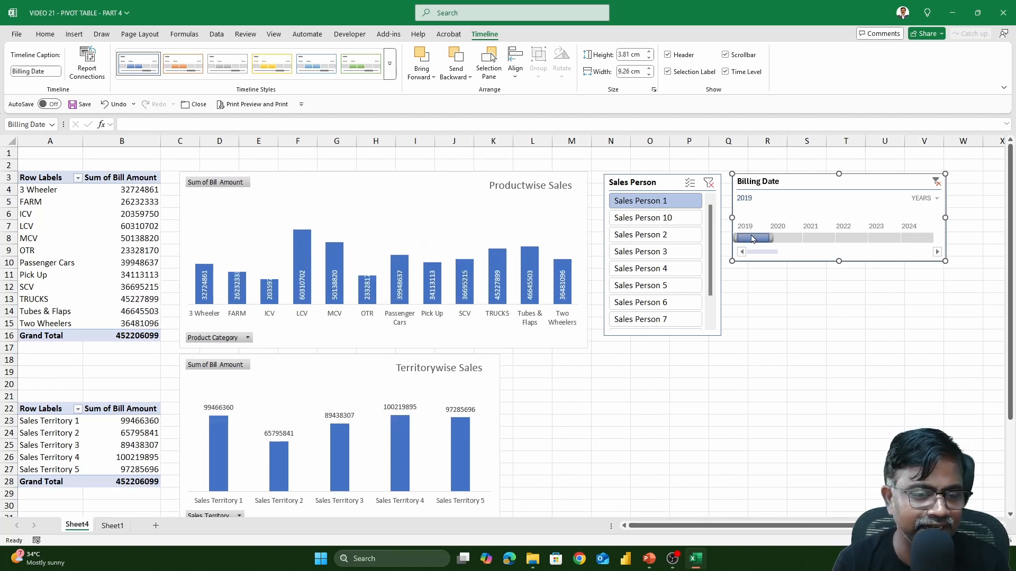
Select Sales Person 2 in the slicer and switch the Billing Date timeline between years, ending on 2020.
click(655, 235)
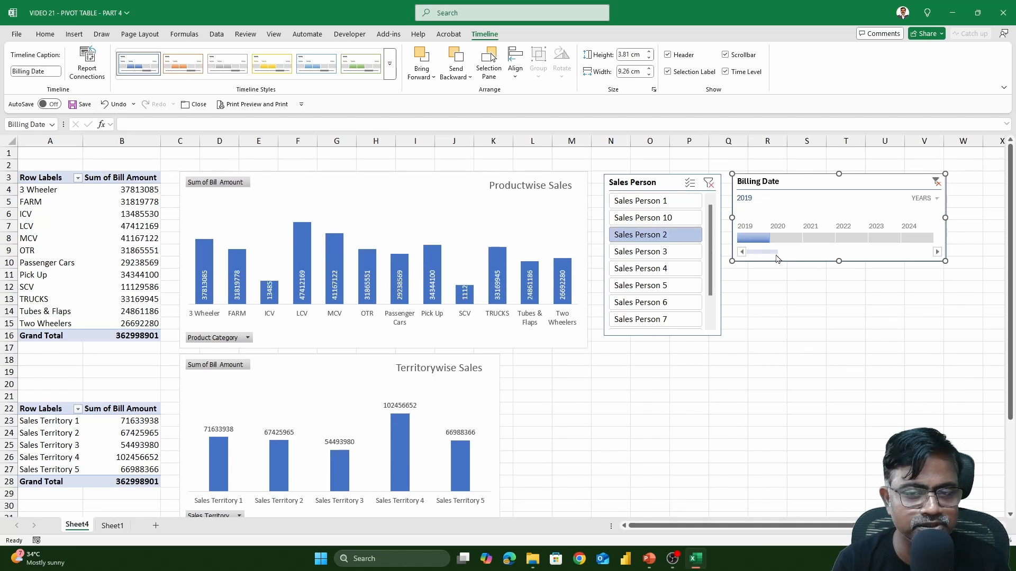
click(787, 239)
drag(788, 241, 849, 242)
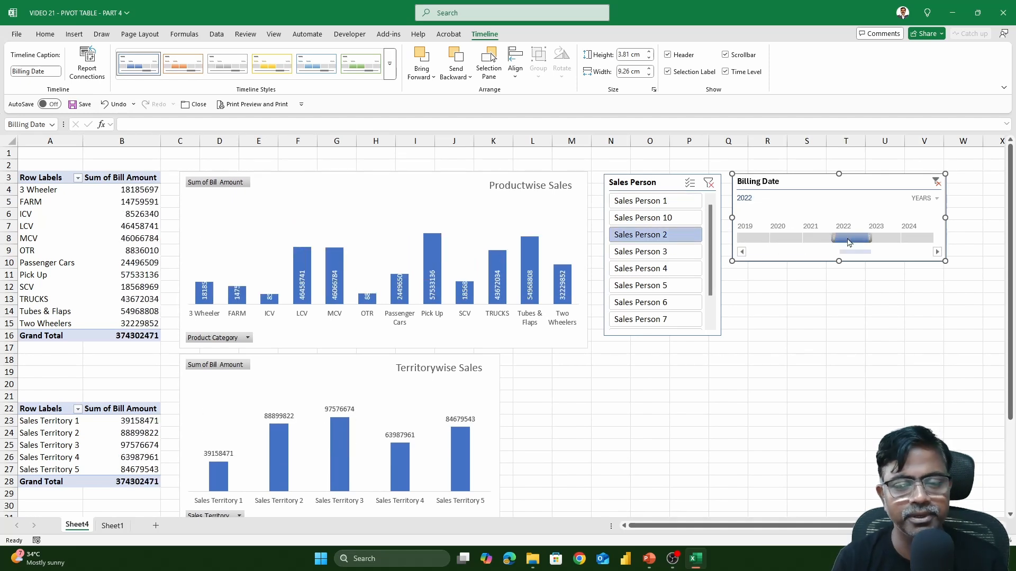
click(766, 239)
click(782, 242)
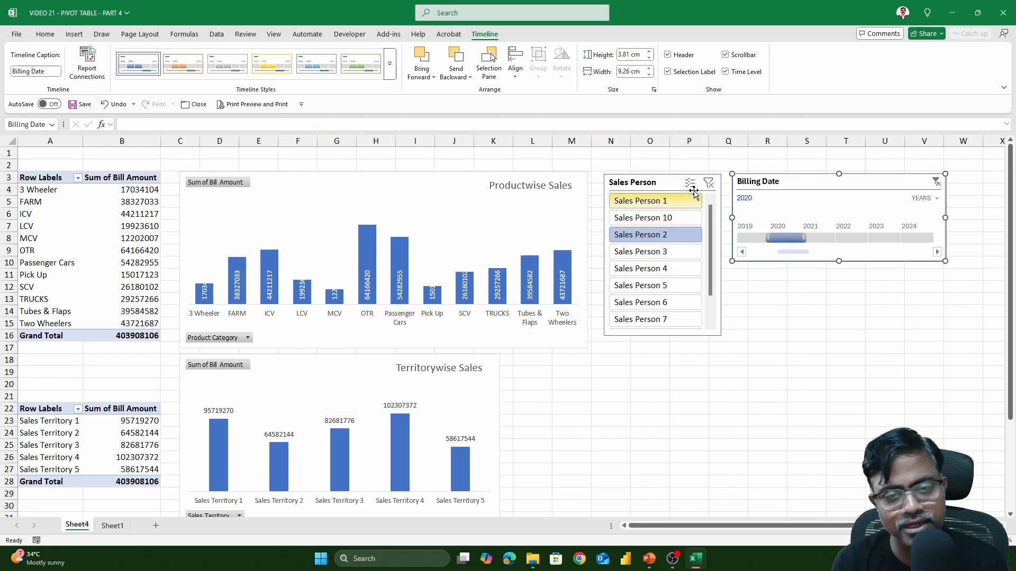
Clear the Sales Person and Billing Date filters and add a new blank worksheet.
click(709, 183)
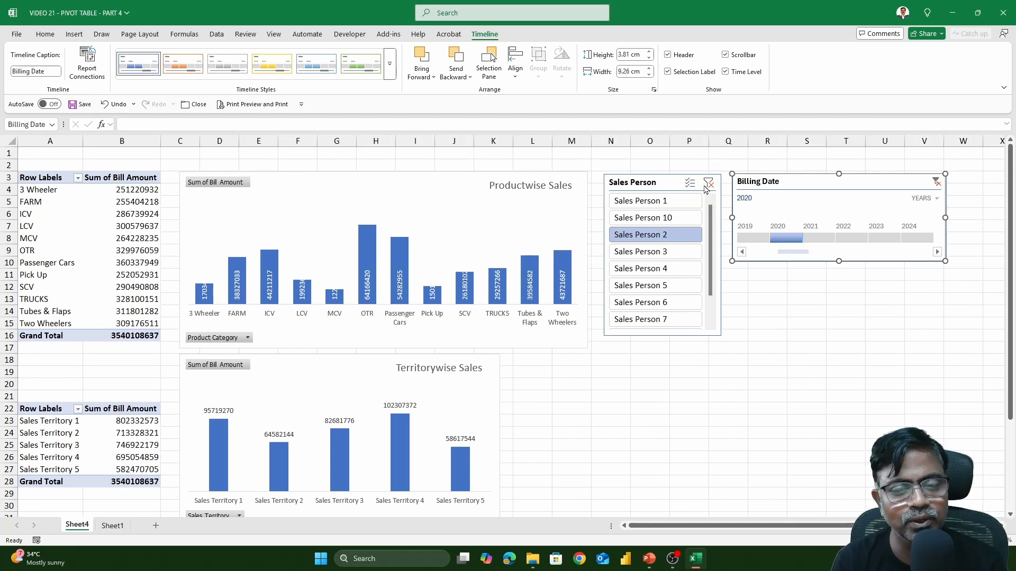
click(936, 182)
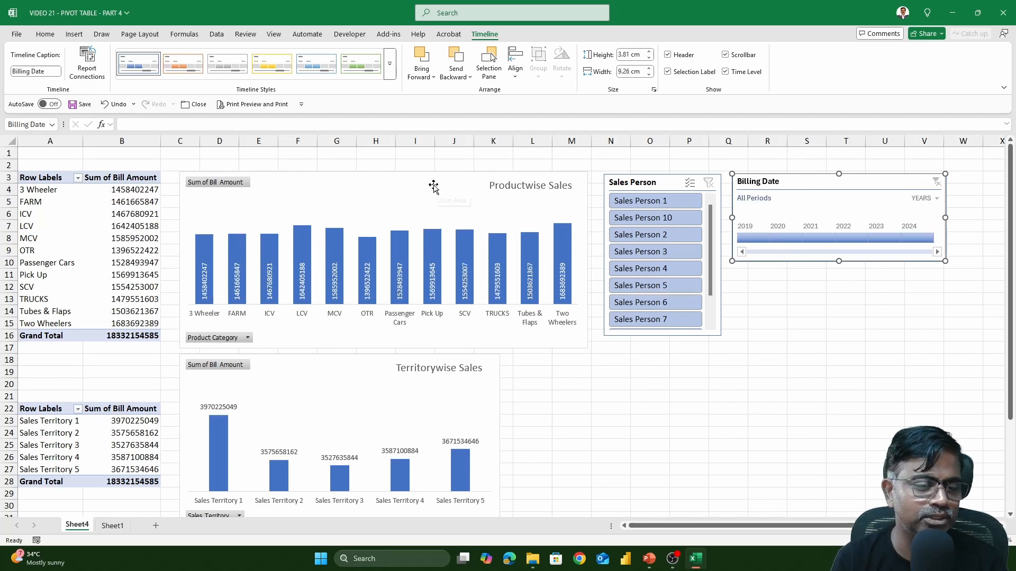
click(157, 526)
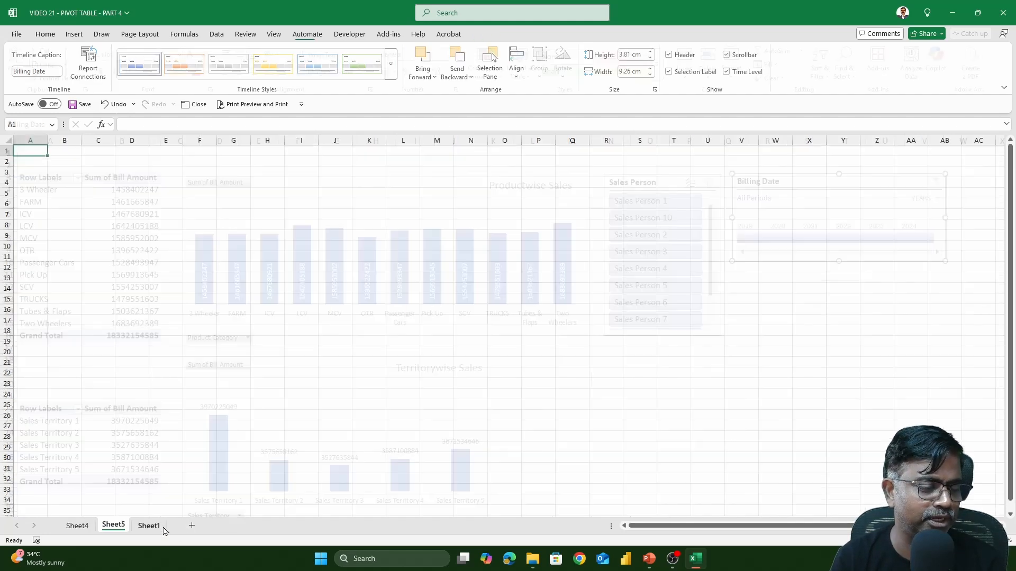
Cut both PivotCharts, the Sales Person slicer and the Billing Date timeline together from Sheet4.
click(77, 525)
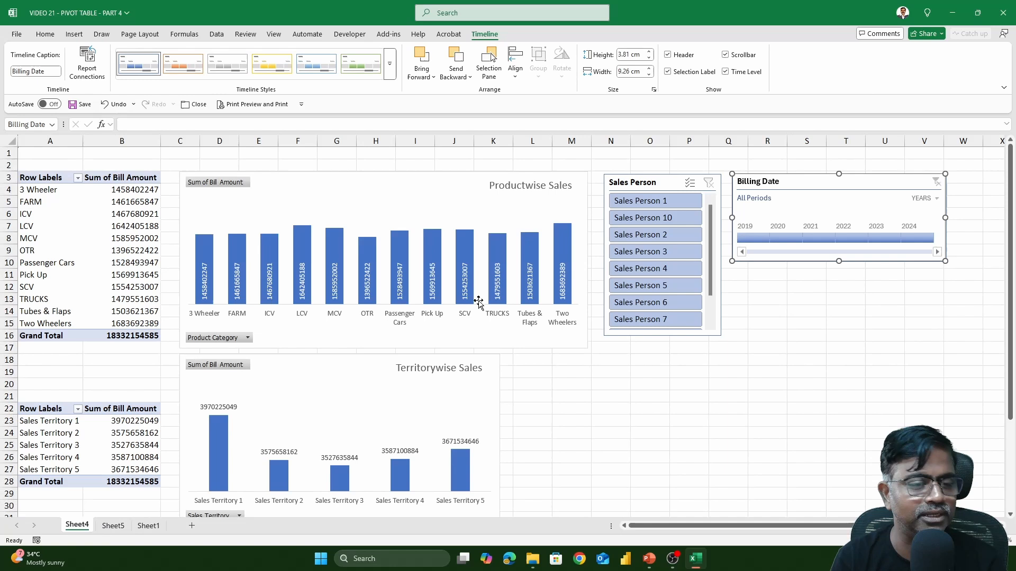
click(446, 182)
ctrl+click(497, 362)
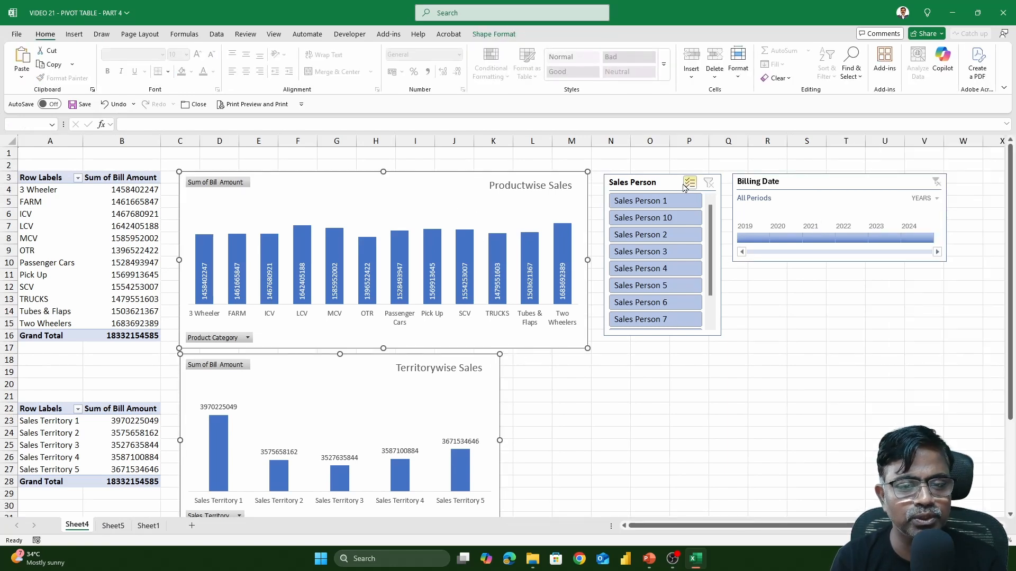
ctrl+click(666, 186)
ctrl+click(809, 183)
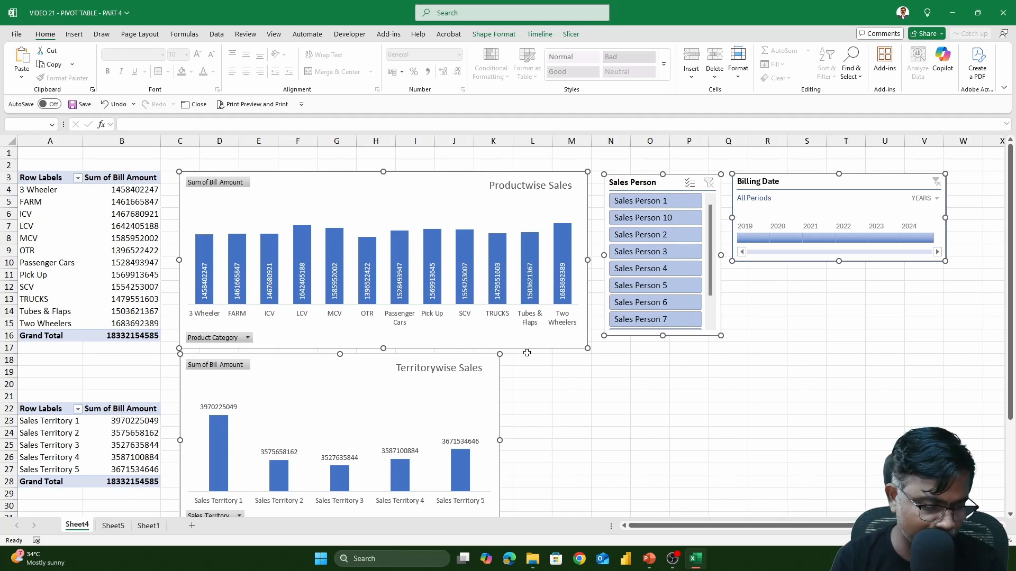
key(Delete)
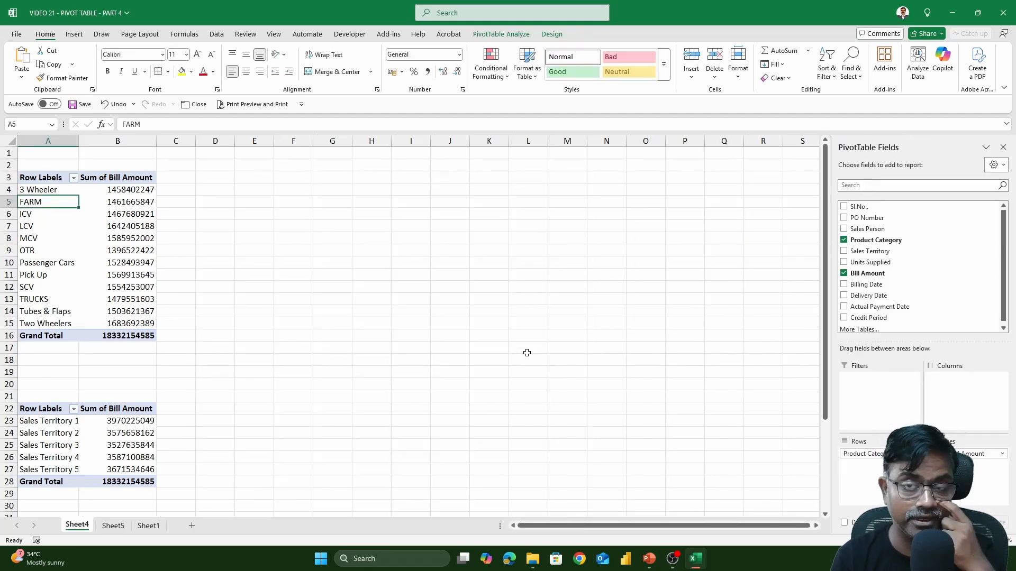
Paste the cut charts, slicer and timeline into Sheet5 starting at cell B6.
click(148, 526)
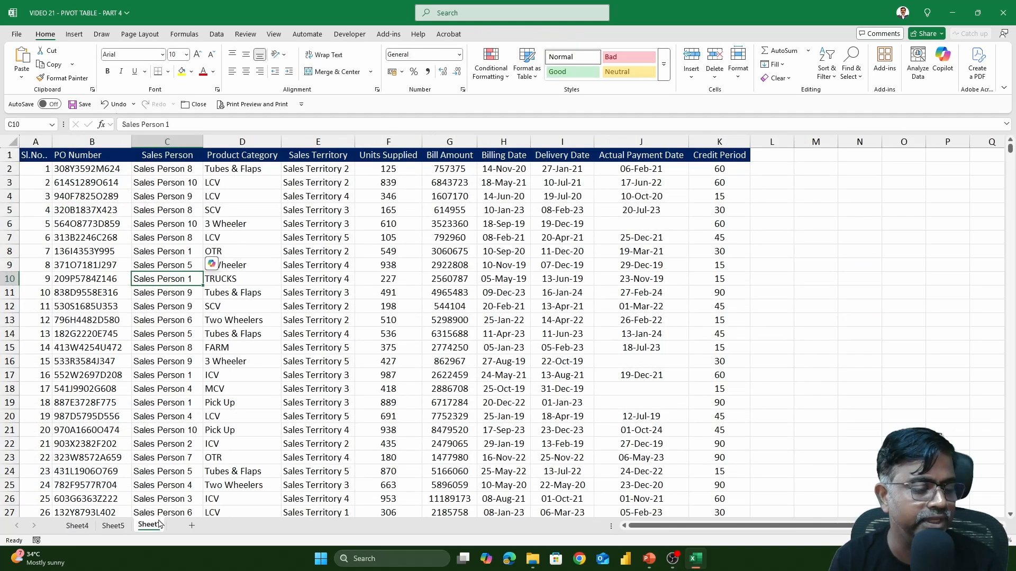
click(111, 528)
click(77, 204)
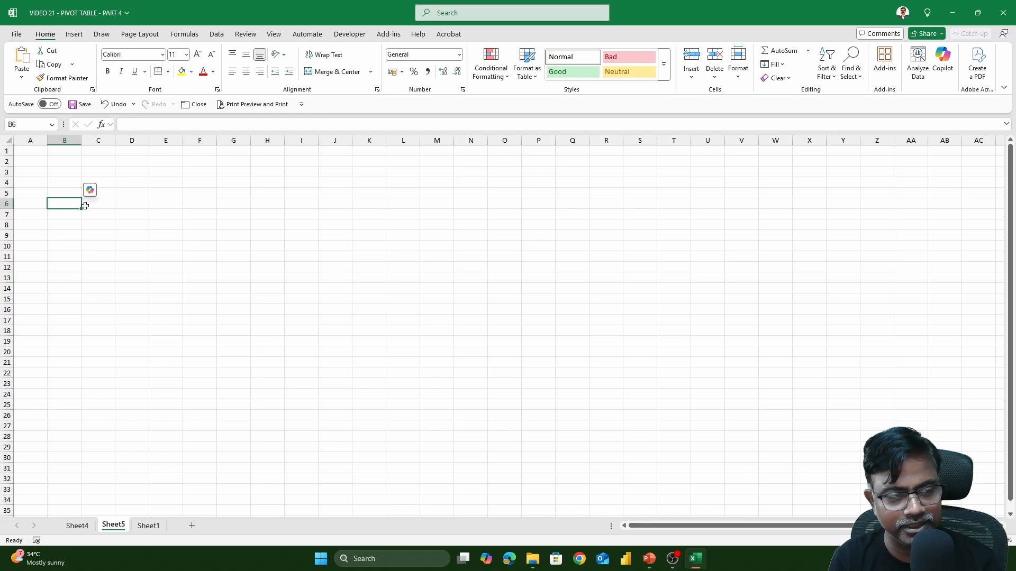
key(ctrl+v)
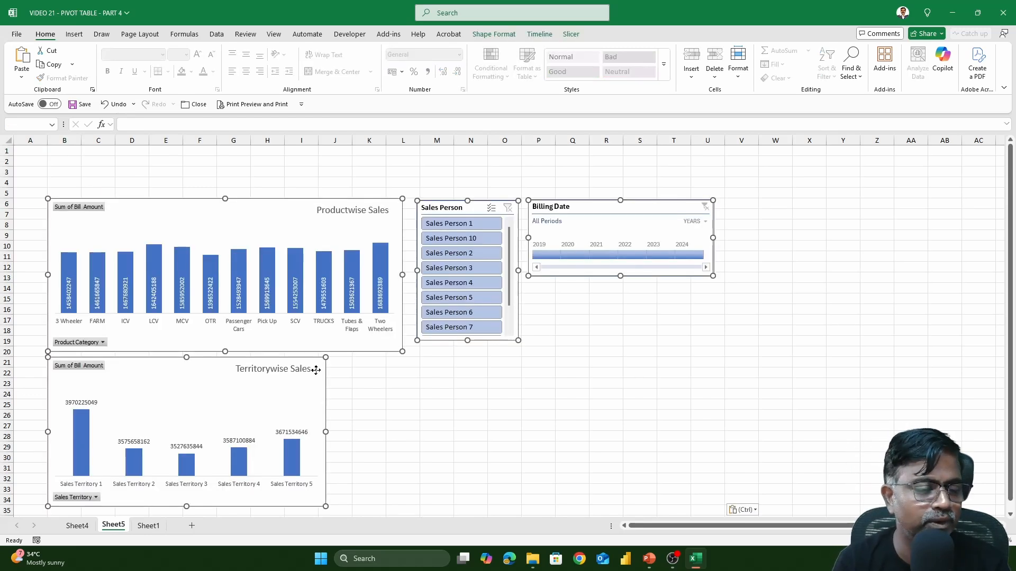
Spread out the pasted objects: Territorywise Sales chart below the timeline, Productwise Sales chart lower, and Sales Person slicer near cell B2.
drag(429, 372, 770, 332)
click(437, 396)
click(316, 377)
click(235, 203)
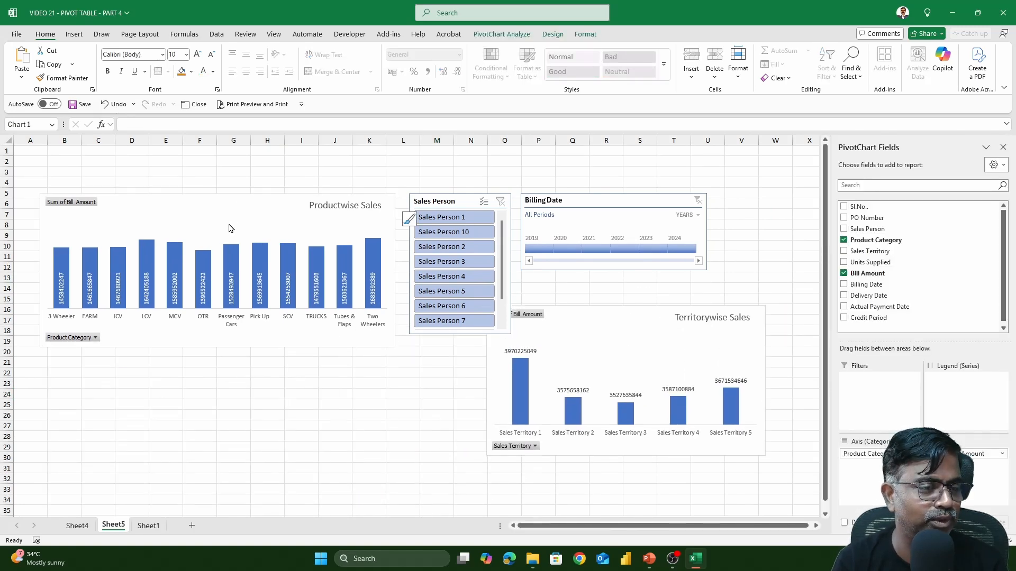
drag(234, 202, 220, 259)
drag(451, 203, 88, 170)
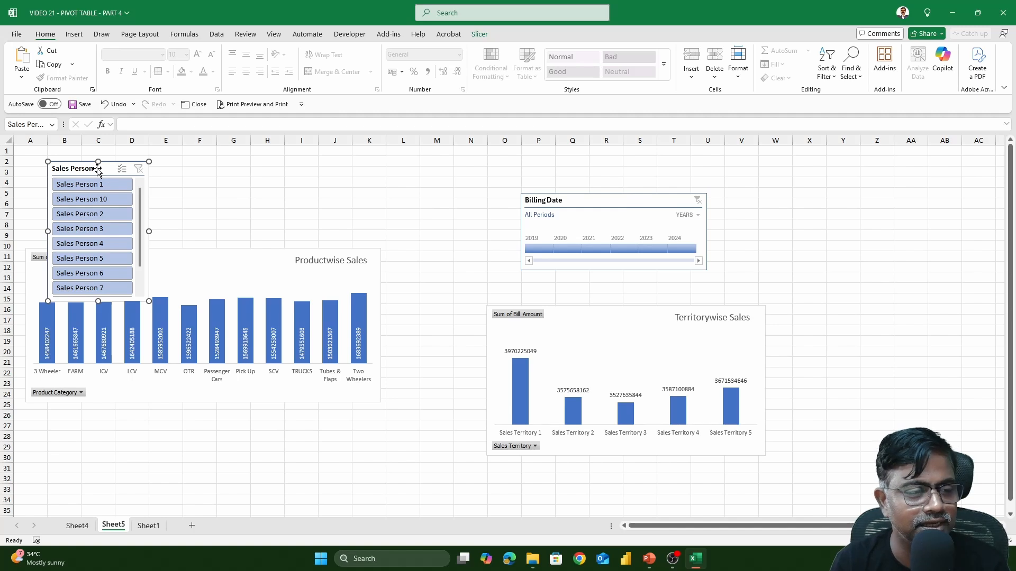
Arrange the Sales Person slicer buttons in 5 columns.
click(480, 35)
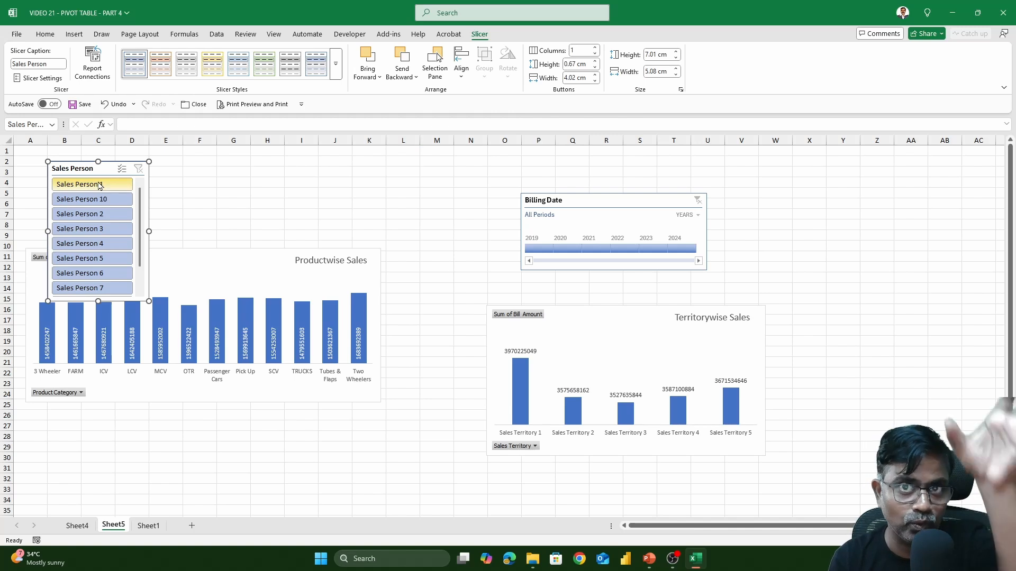
click(595, 47)
click(596, 48)
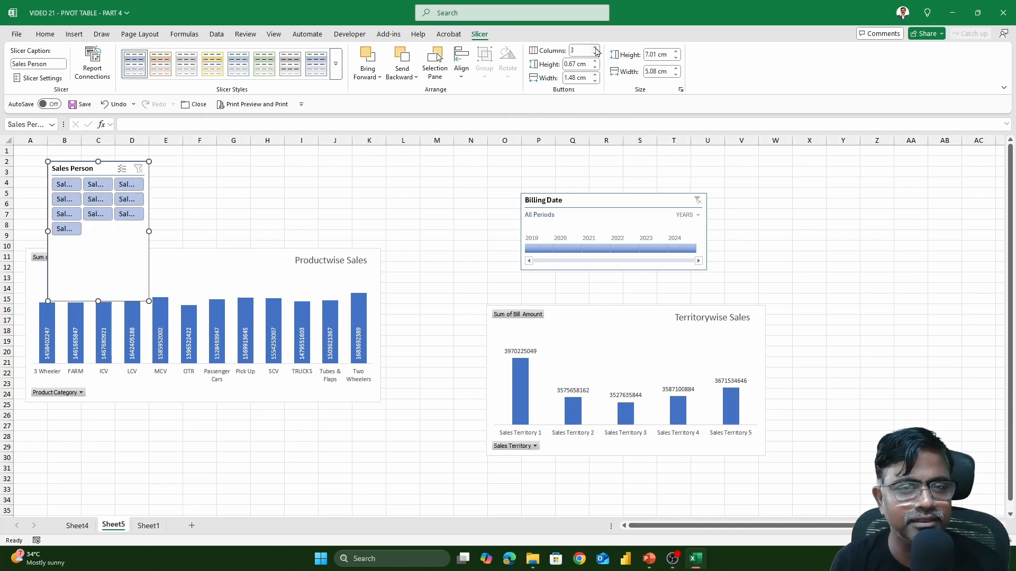
click(595, 48)
click(596, 47)
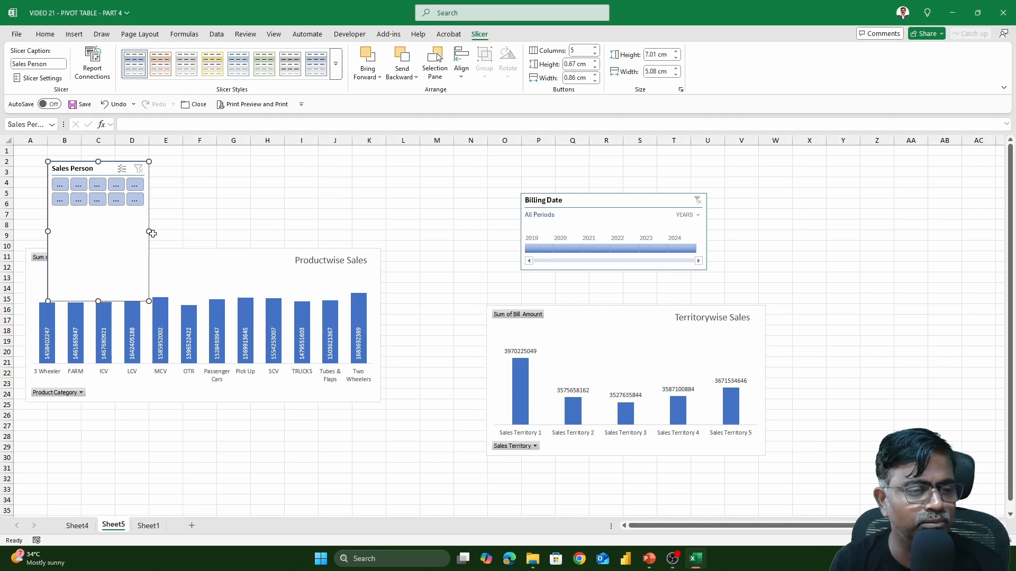
Resize the Sales Person slicer to about 17.27 cm wide and 3.19 cm high, and place it directly above the Productwise Sales chart.
drag(152, 234, 392, 217)
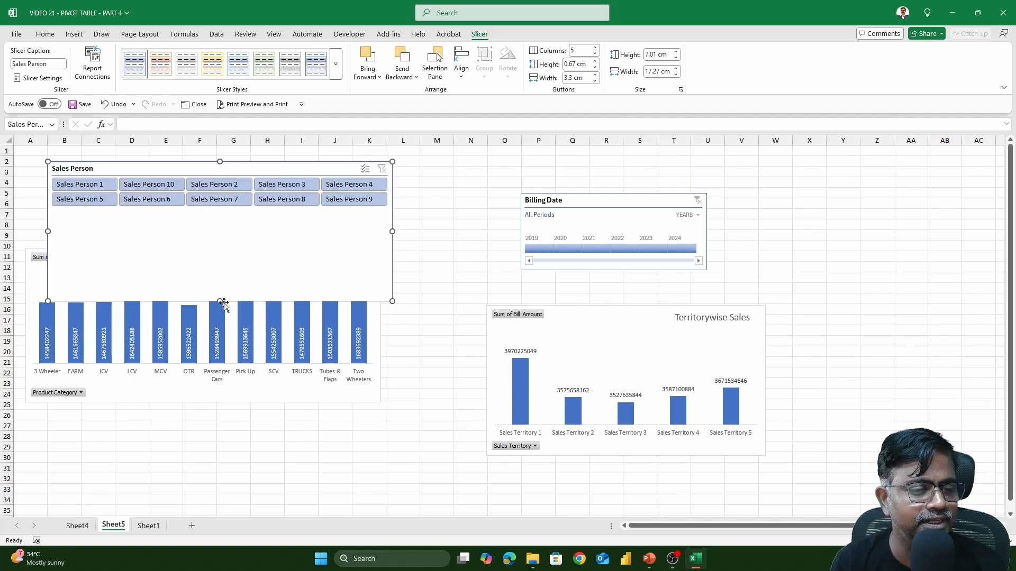
drag(221, 301, 221, 225)
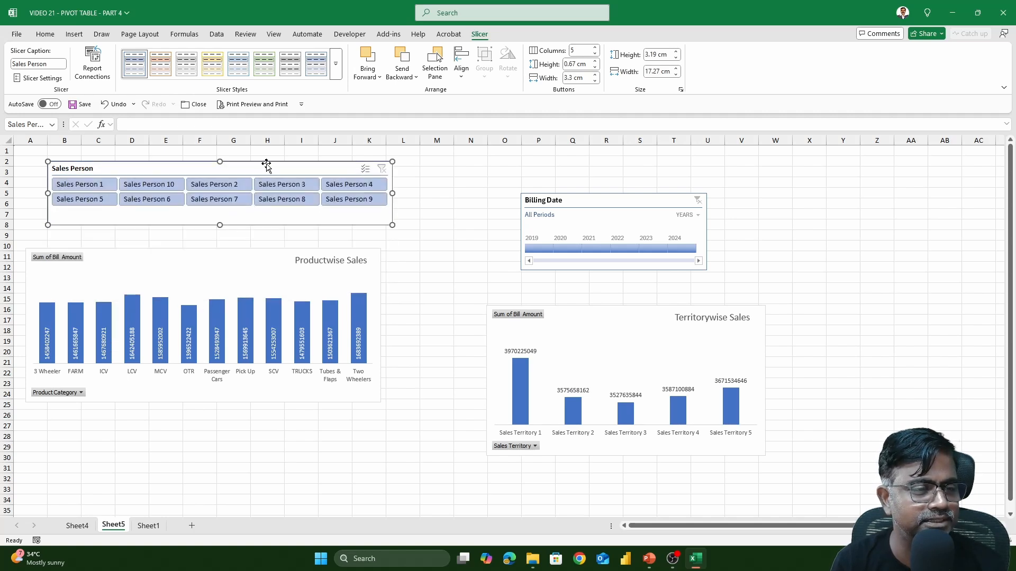
drag(266, 165, 247, 185)
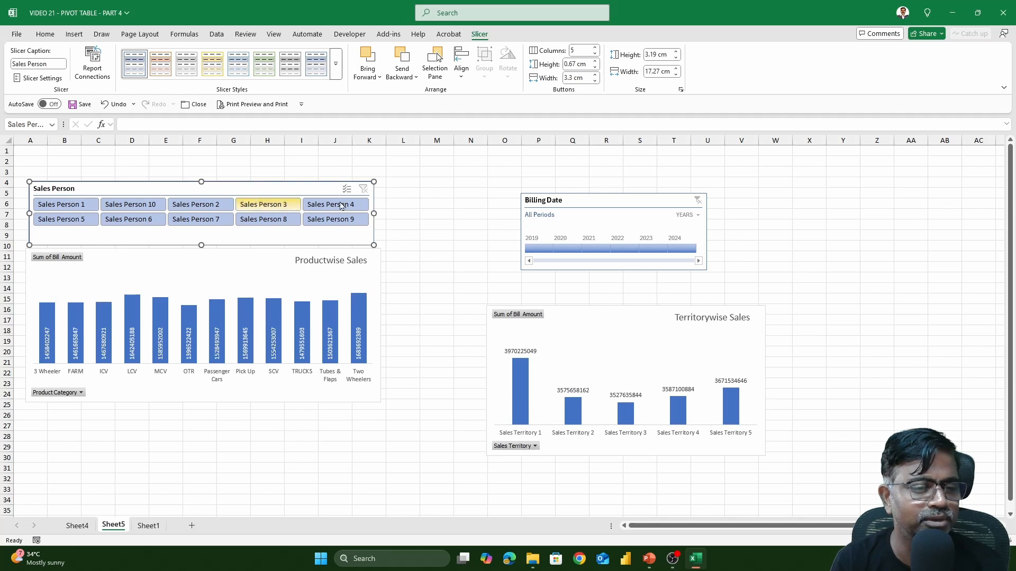
Place the Billing Date timeline beside the Sales Person slicer and raise both to about row 2.
drag(584, 200, 455, 185)
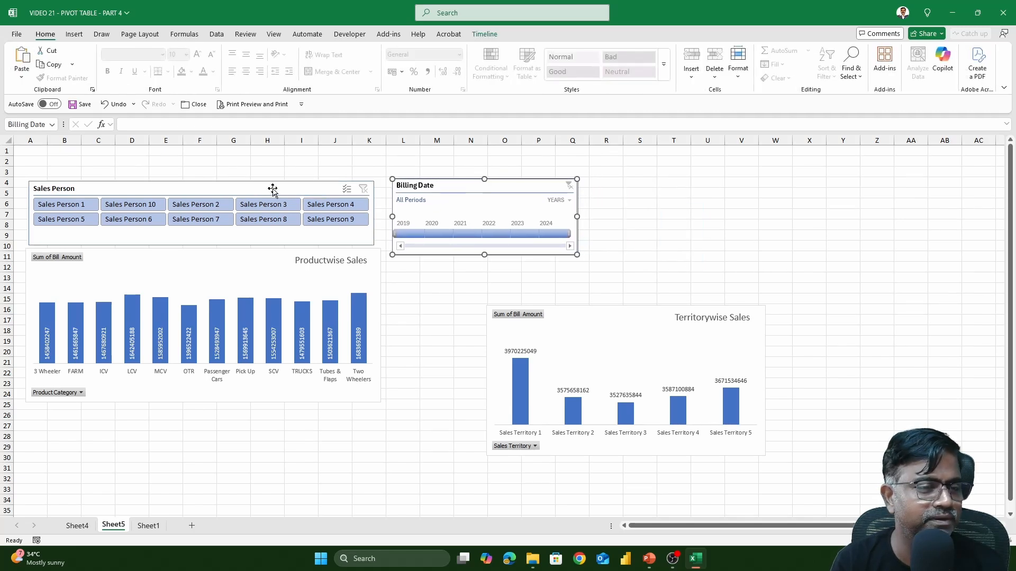
drag(272, 191, 277, 172)
drag(474, 184, 488, 166)
Place the Territorywise Sales chart beside the Productwise Sales chart and widen the Billing Date timeline to the chart's far edge.
drag(645, 317, 546, 256)
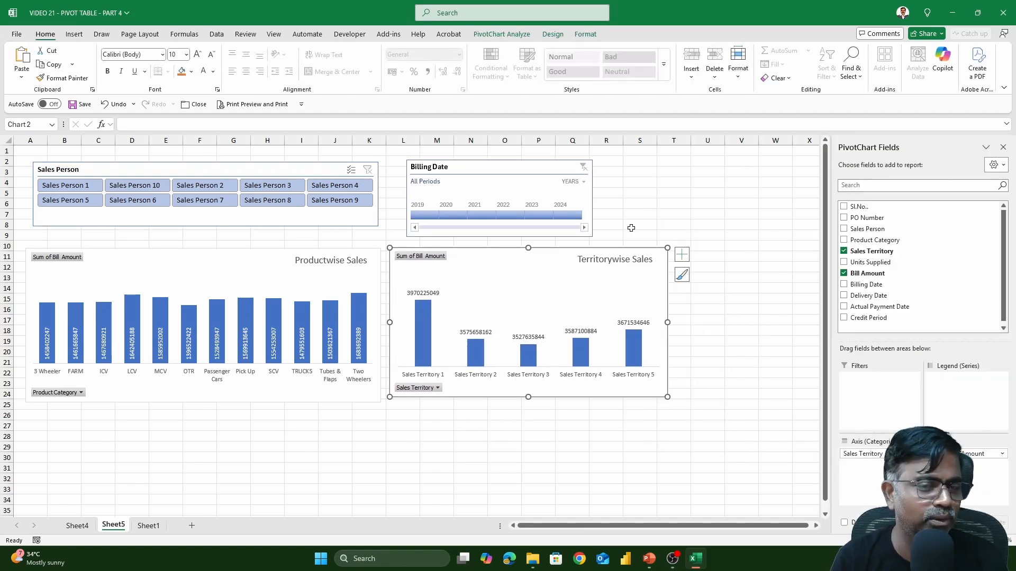
click(551, 183)
drag(591, 198, 663, 203)
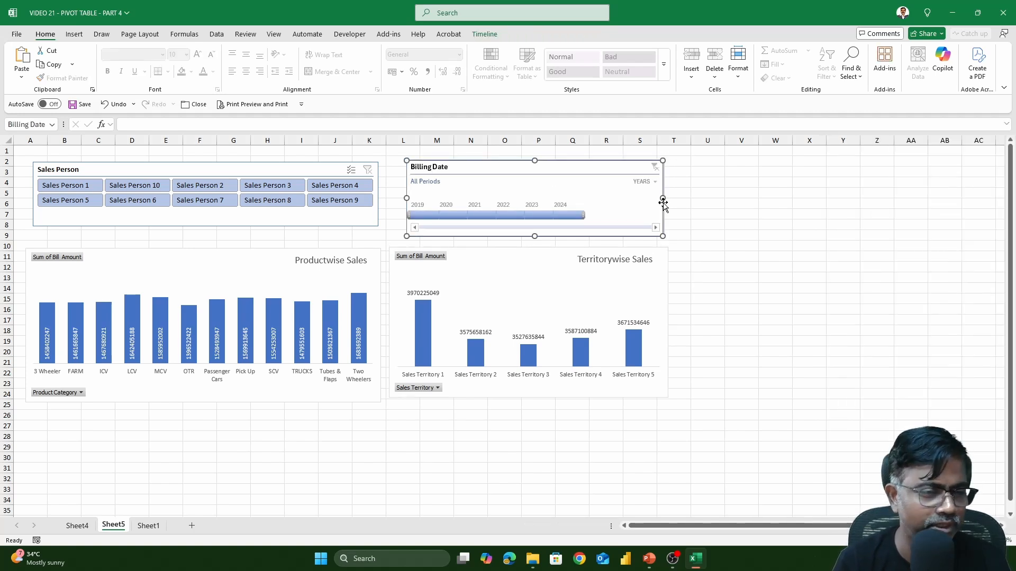
Filter the dashboard to Sales Person 2 and year 2020, and switch the slicer to Sales Person 7 and Sales Person 10.
click(203, 187)
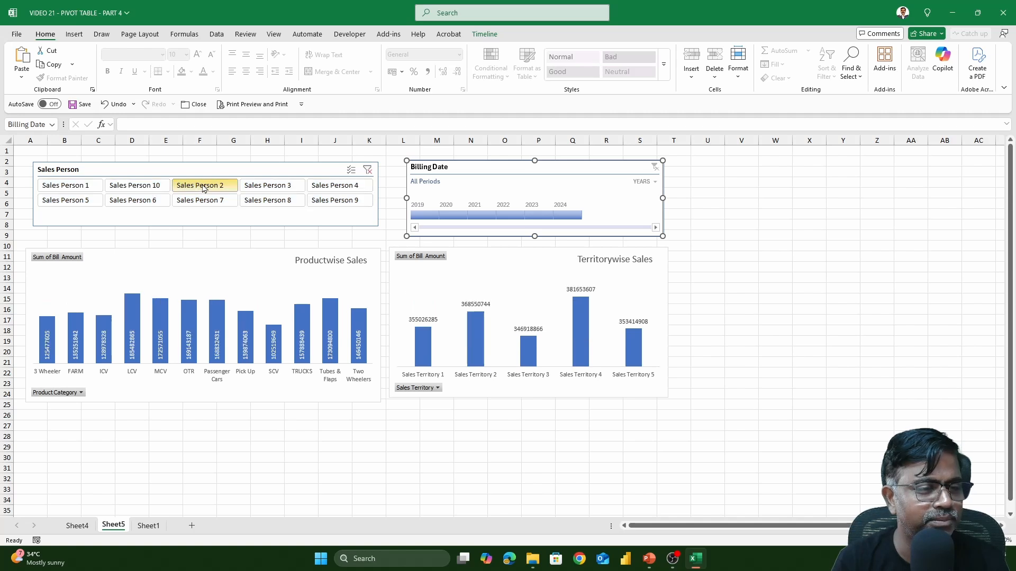
click(453, 215)
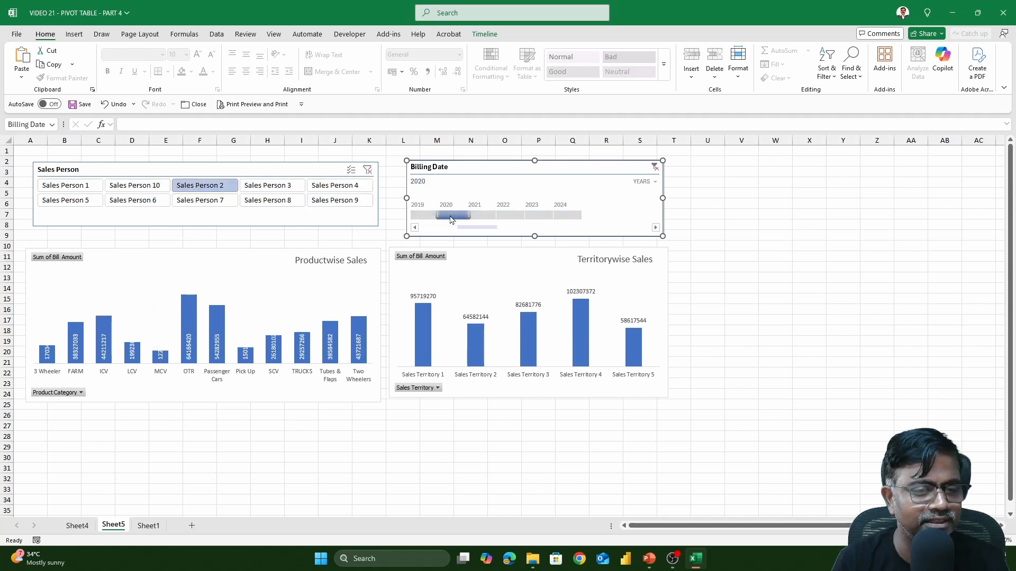
click(218, 201)
click(138, 186)
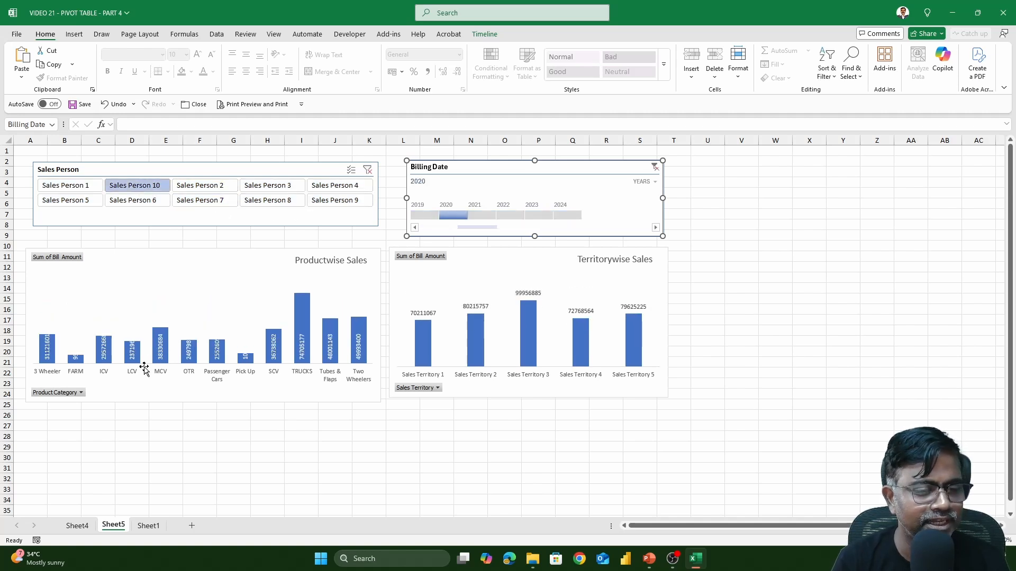
Filter the dashboard to Sales Person 1, and hide Sheet4 and Sheet1 so only the dashboard sheet is left.
click(77, 186)
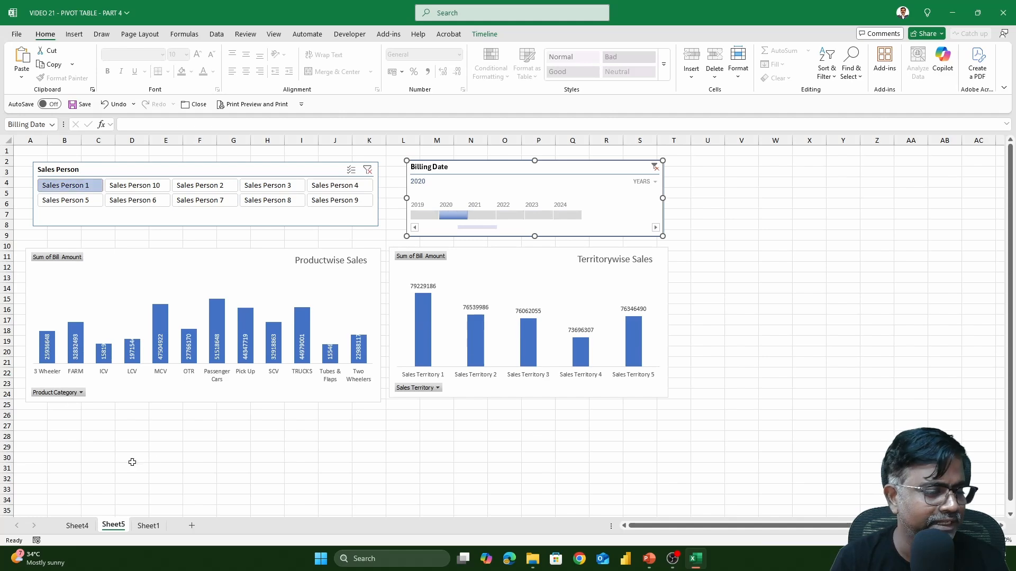
click(84, 526)
right_click(85, 526)
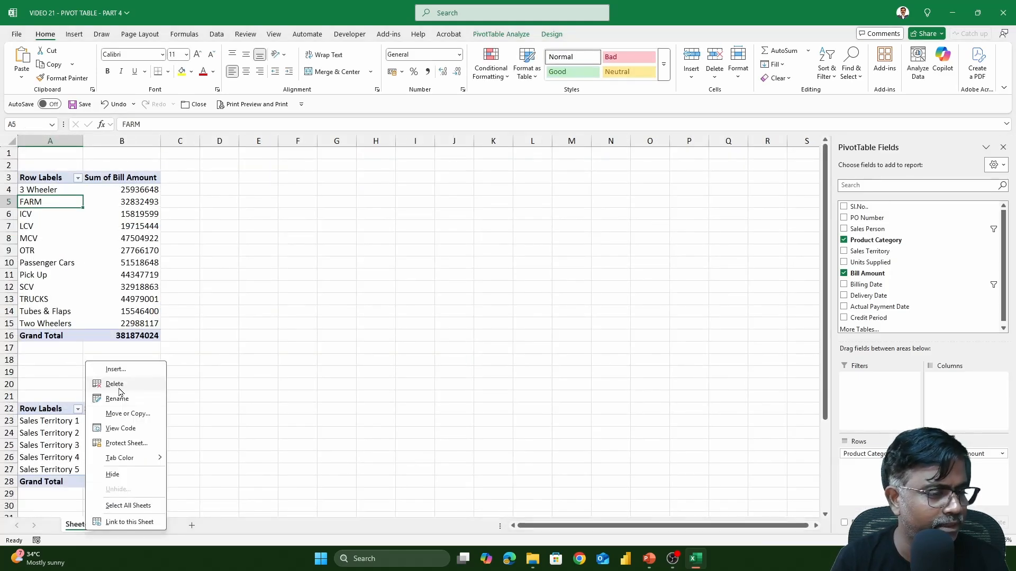
click(134, 474)
click(112, 527)
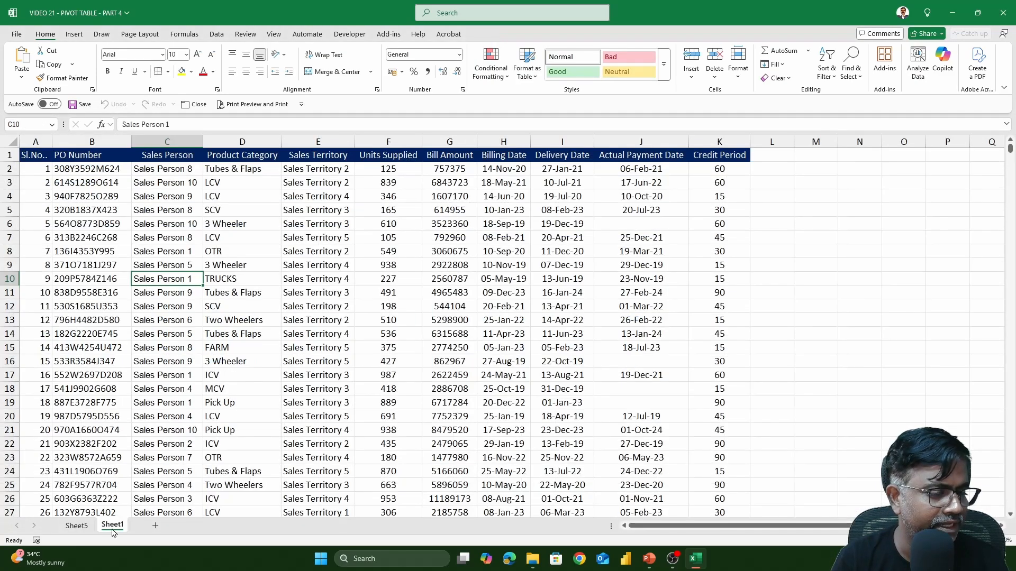
right_click(112, 531)
click(145, 472)
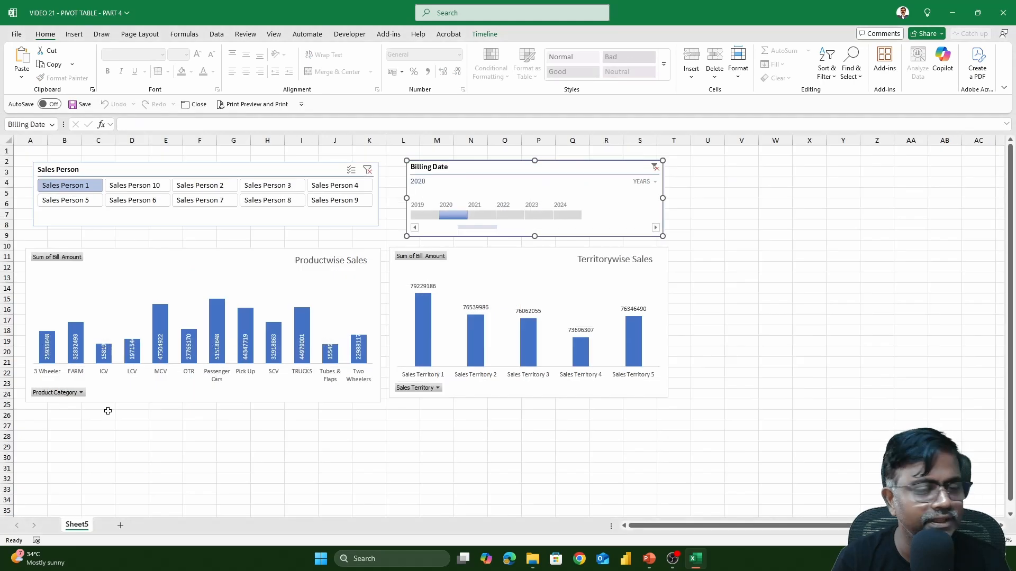
Switch the slicer through Sales Person 3, 7, 8, 9 and 10, and filter the Billing Date timeline to 2023 followed by 2022.
click(269, 188)
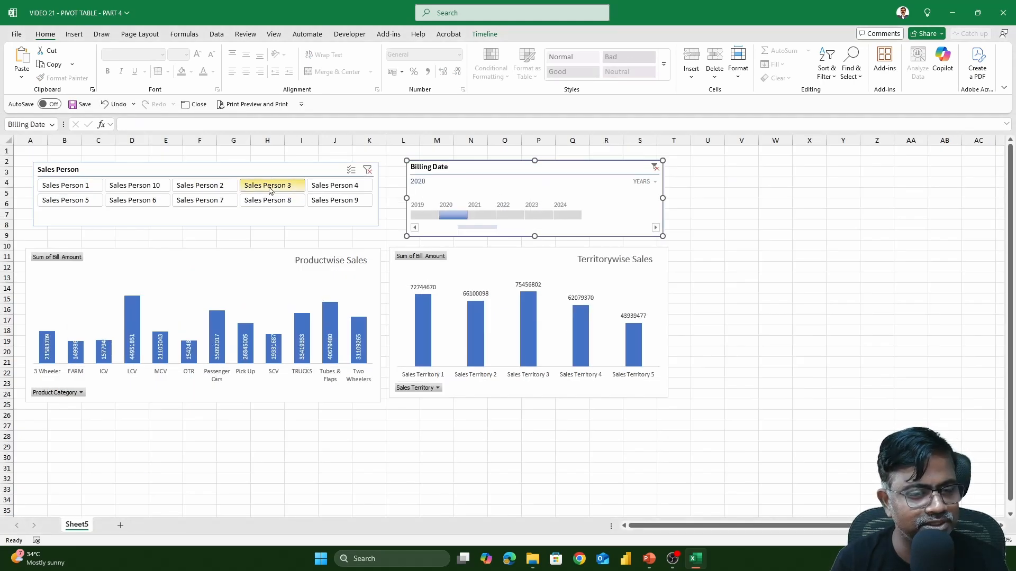
click(215, 200)
click(282, 211)
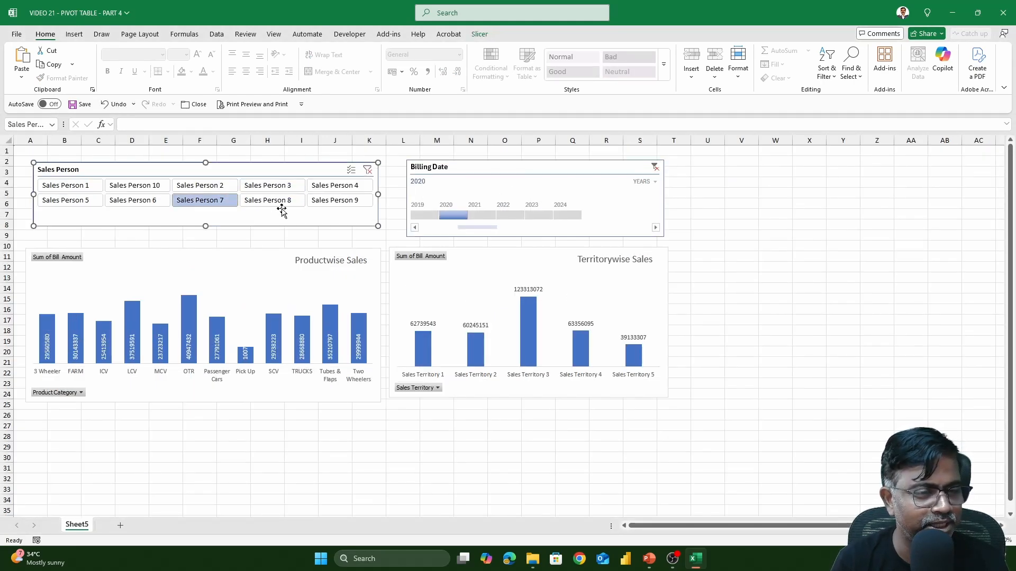
click(273, 201)
click(339, 202)
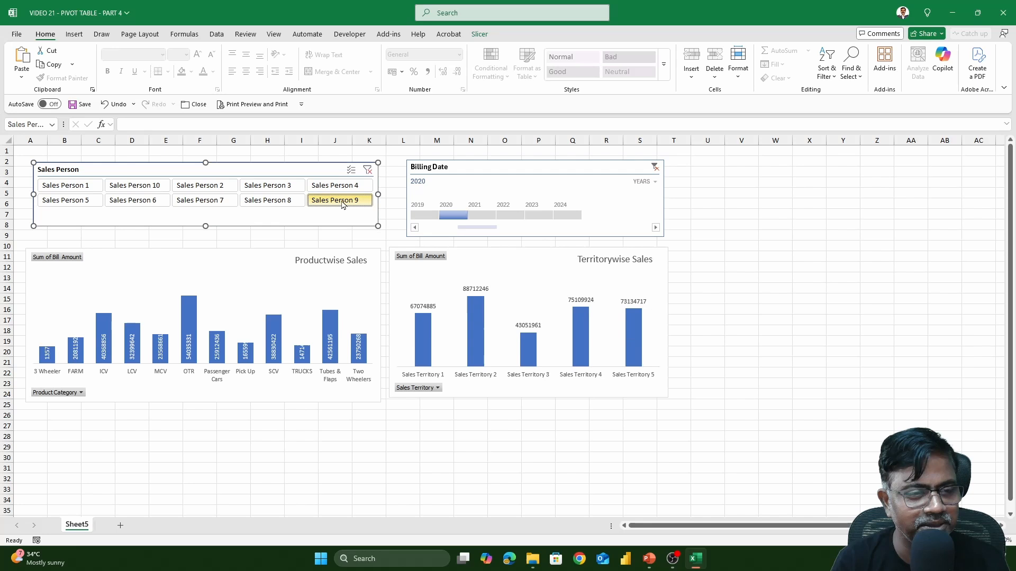
click(151, 195)
click(532, 216)
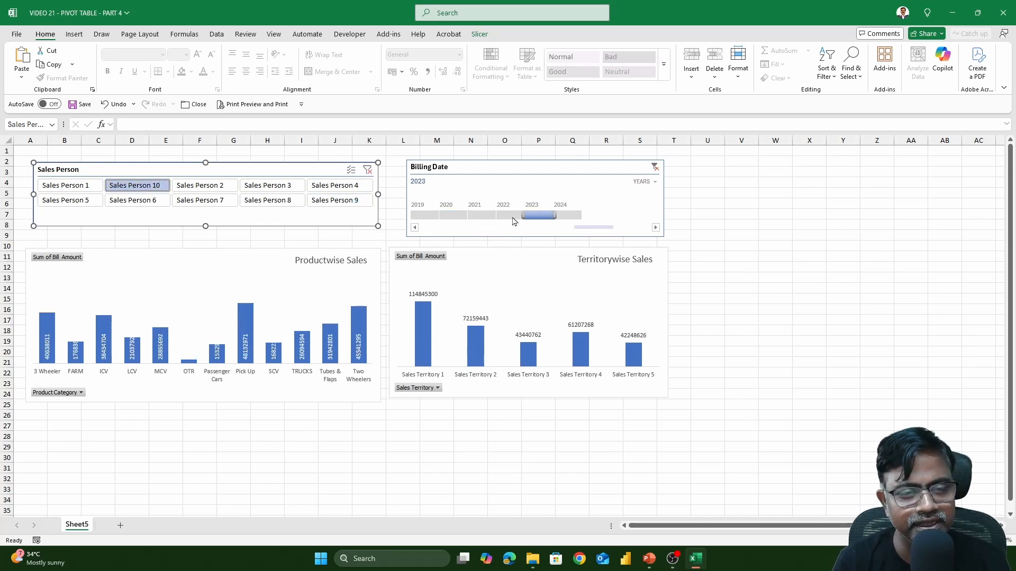
click(503, 217)
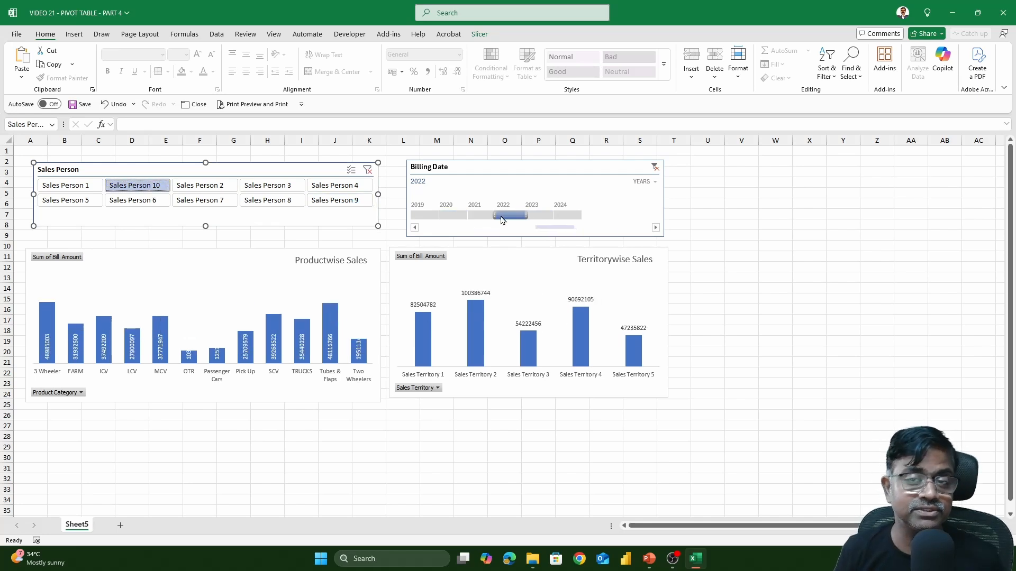